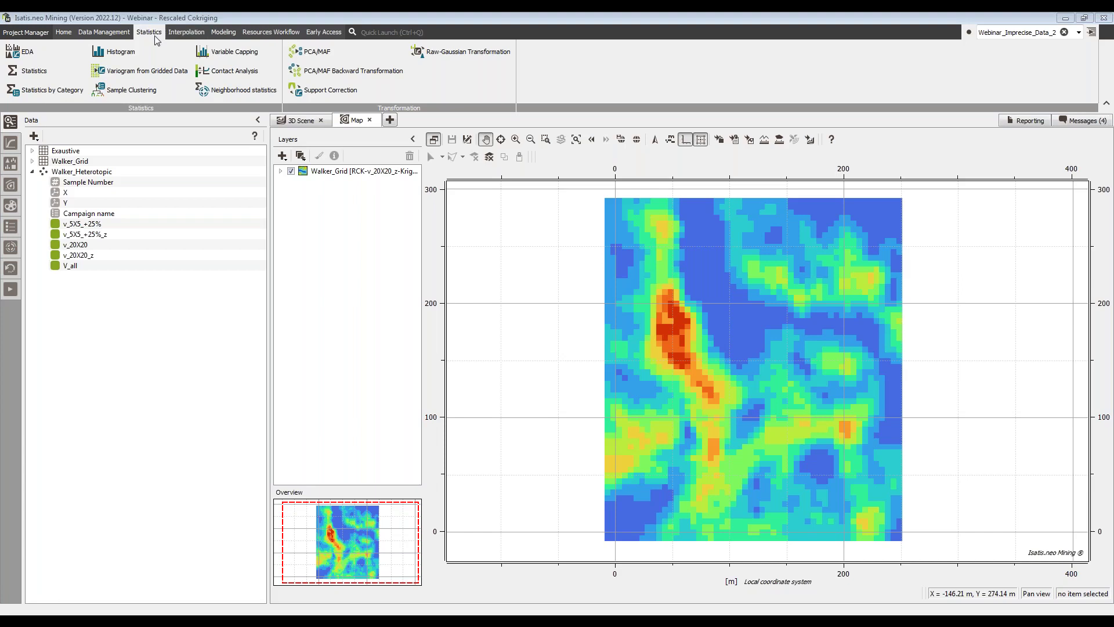
- View the histogram of the v_5X5_+25%_z variable in the Walker_Heterotopic data table
click(68, 172)
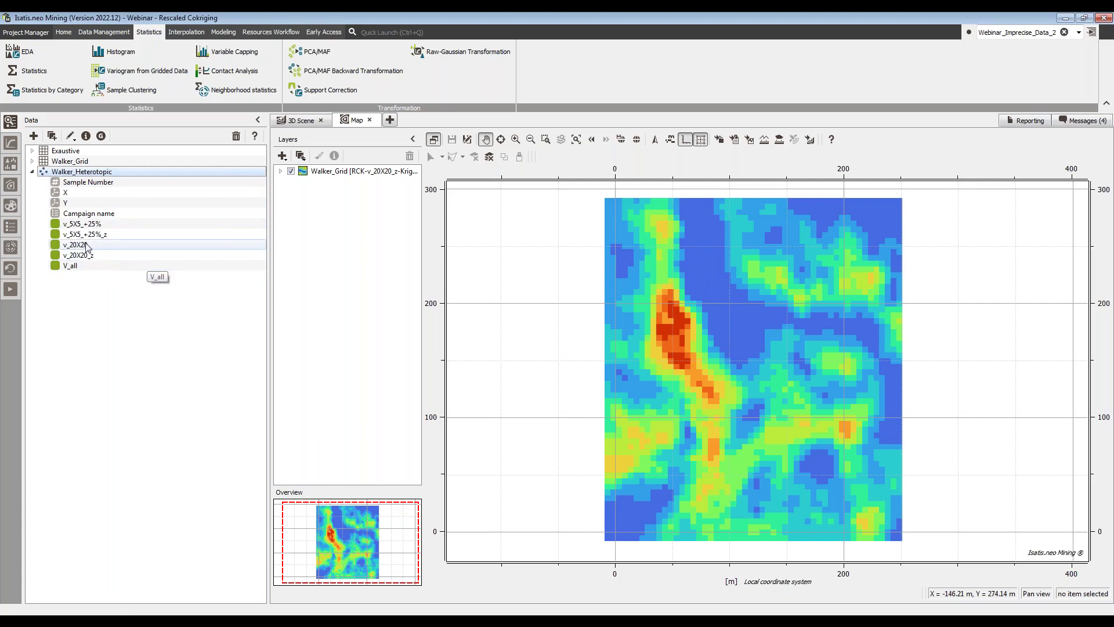
click(144, 244)
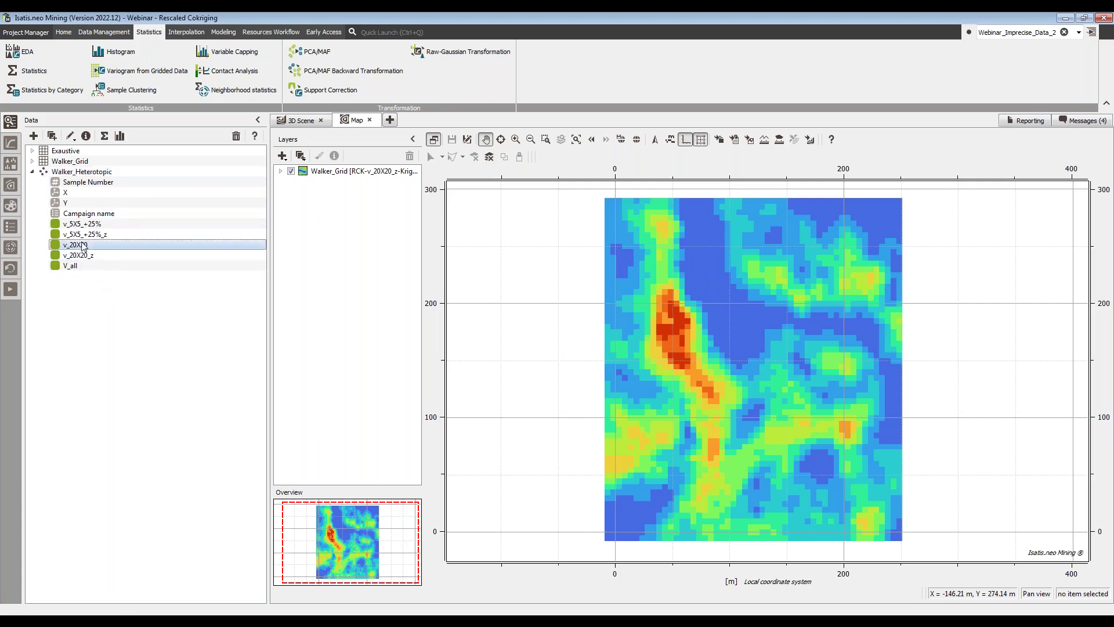
key(Up)
key(Up)
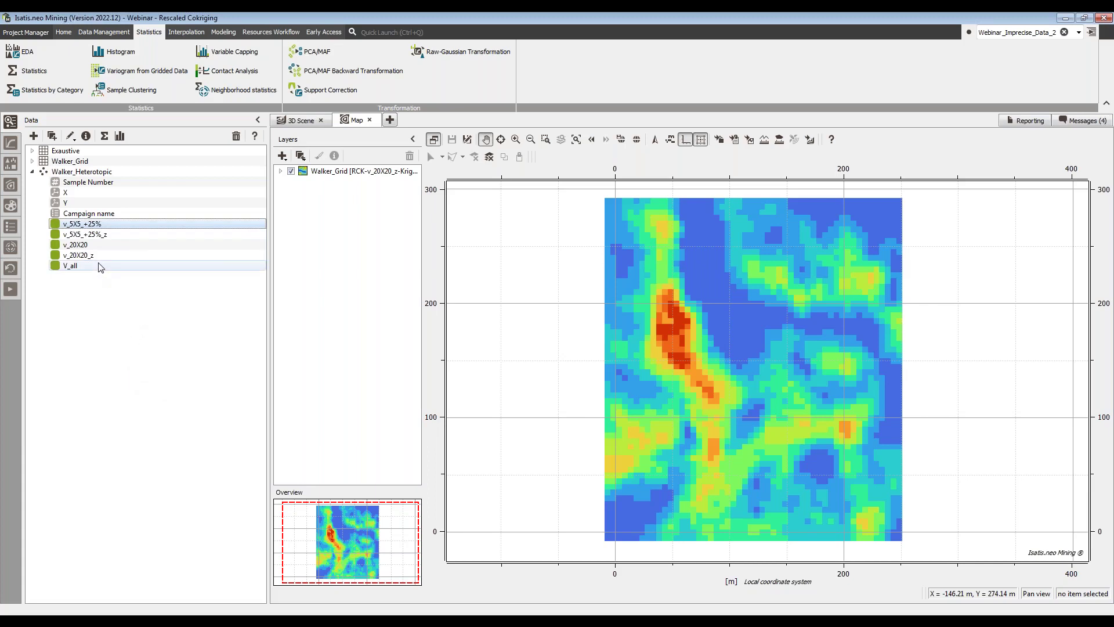
key(Down)
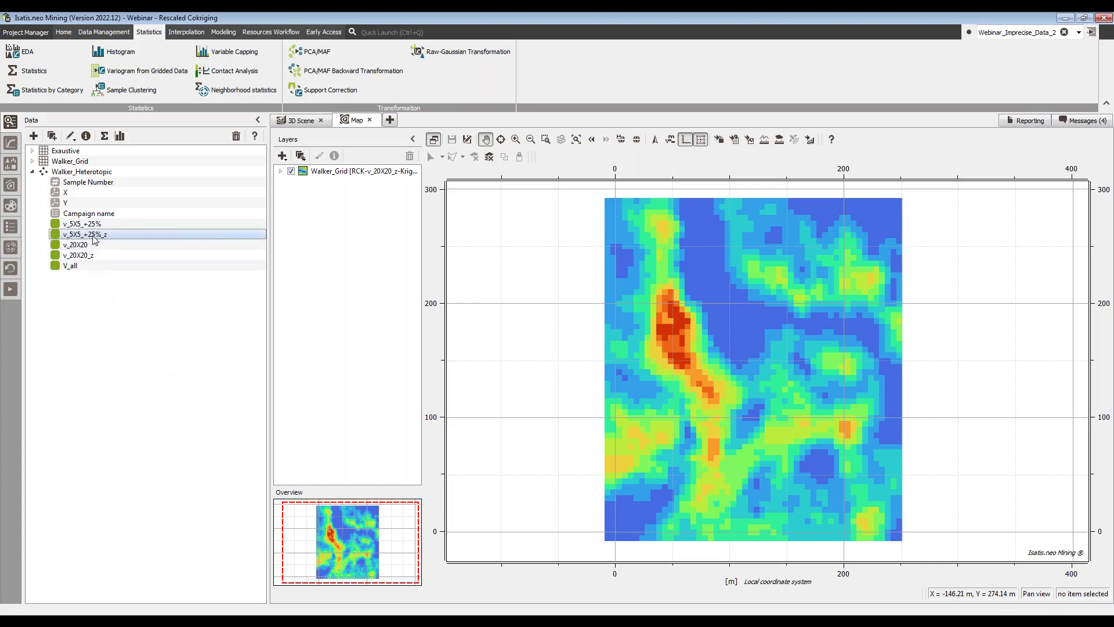
right_click(95, 239)
click(175, 332)
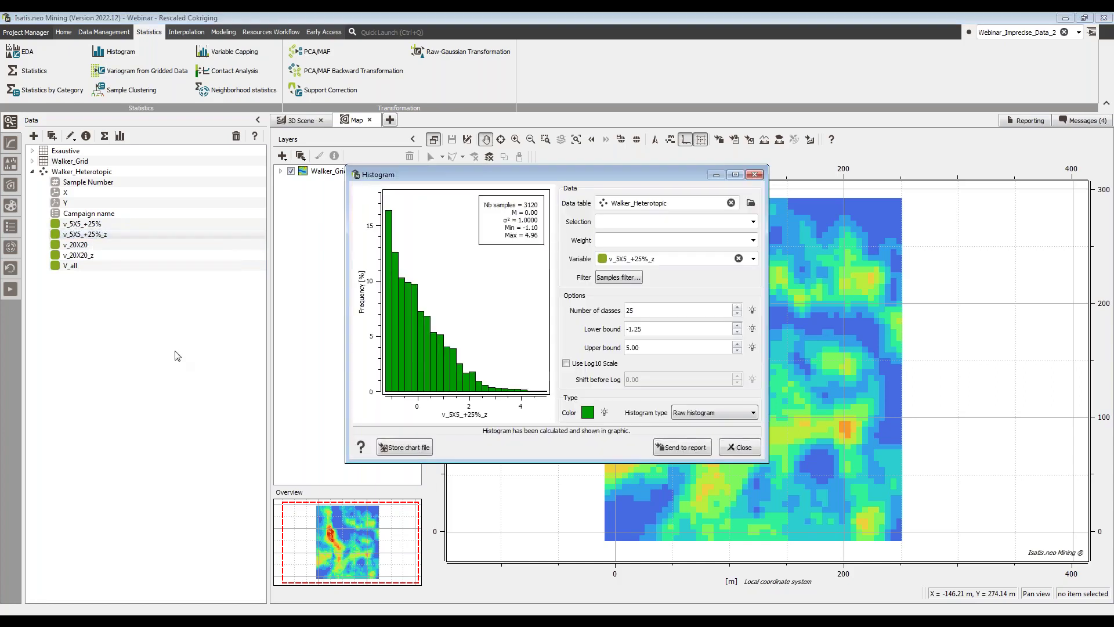
mouse_move(522, 214)
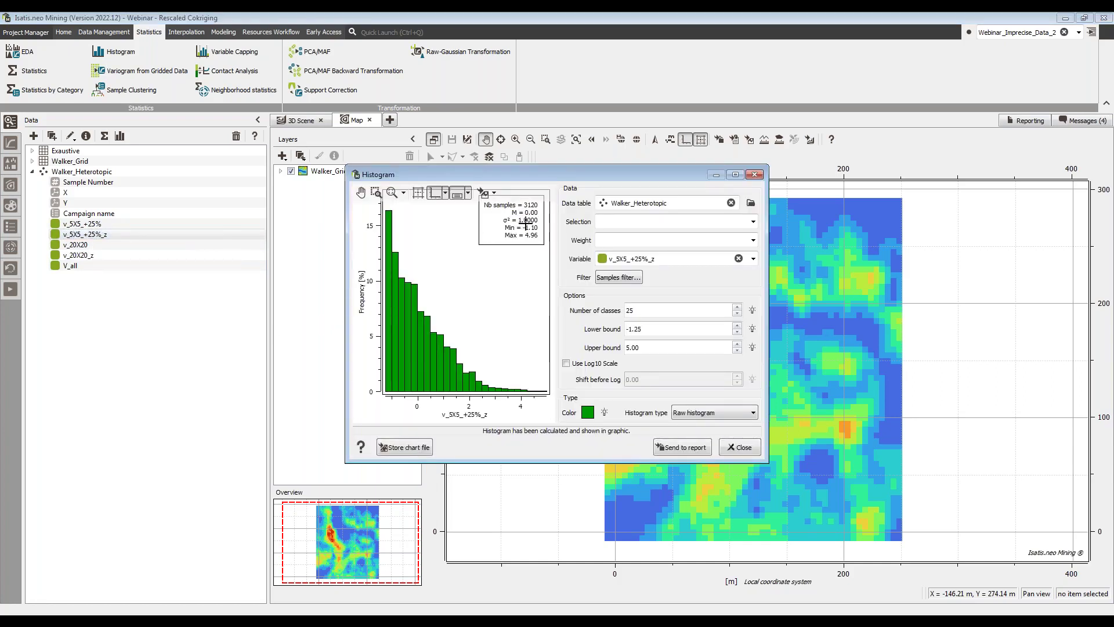
click(754, 174)
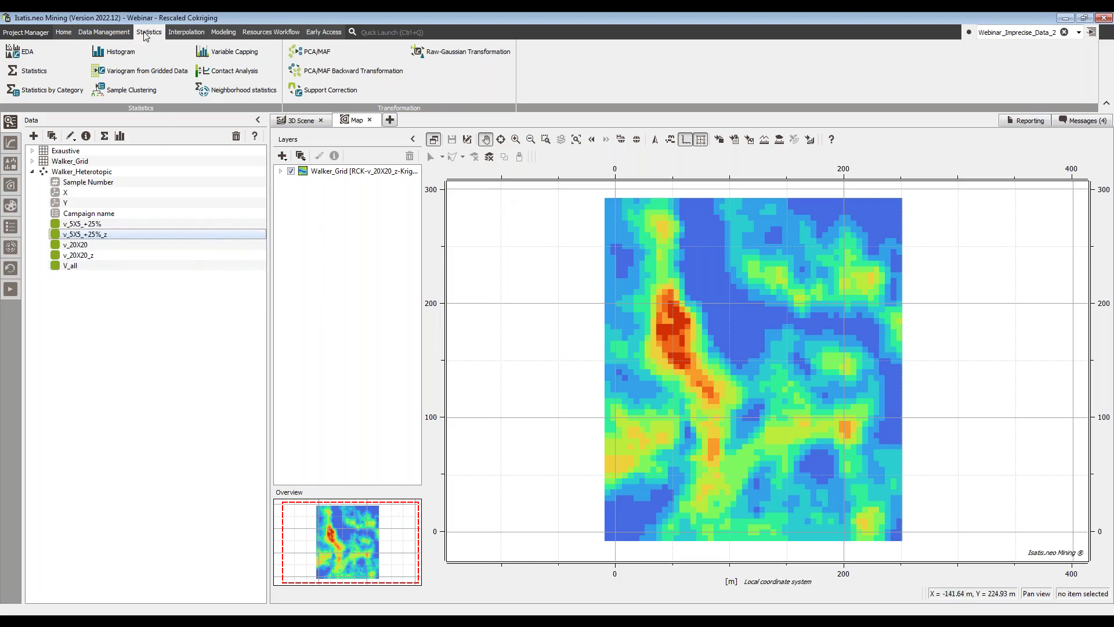
- Open Exploratory Data Analysis on Walker_Heterotopic and enable automatic apply to compute the v_20X20 / v_5X5_+25% variograms
click(29, 54)
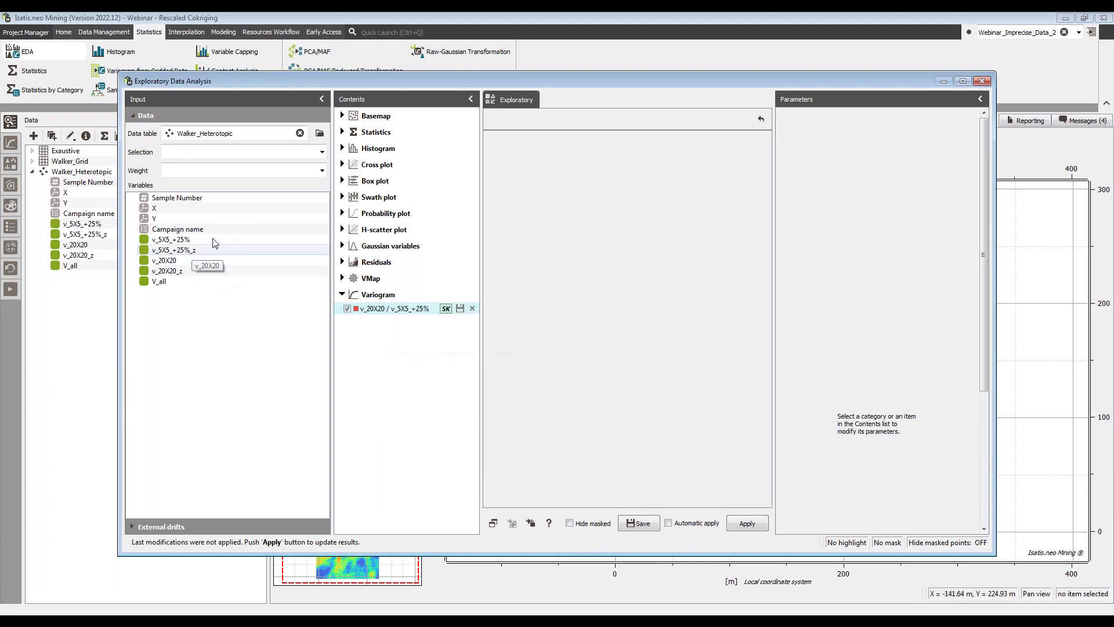
drag(225, 133, 191, 133)
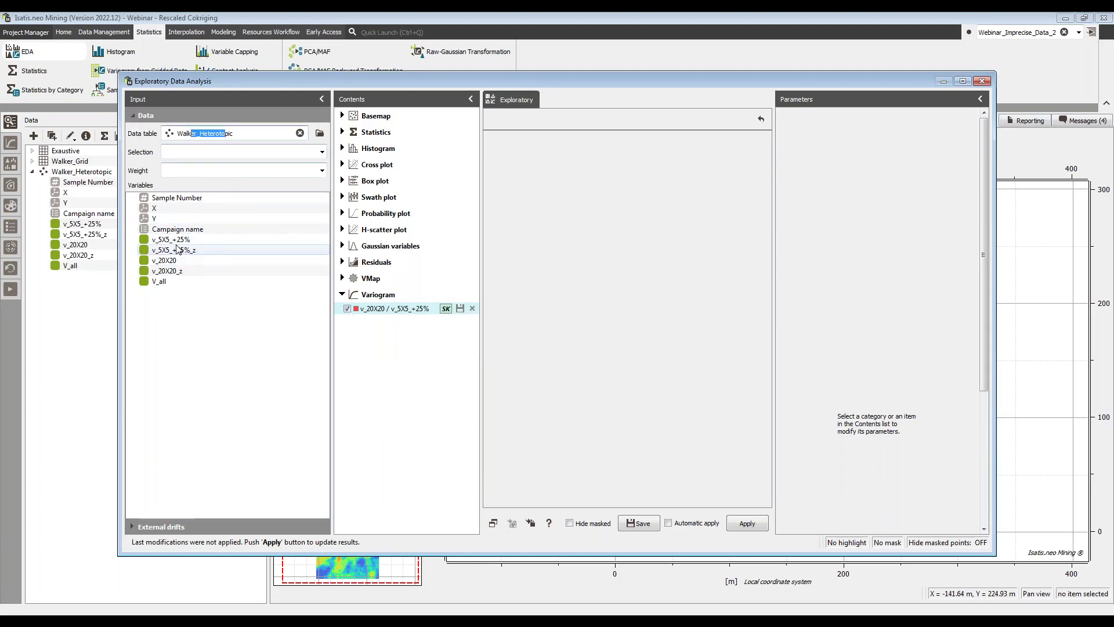
click(177, 270)
ctrl+click(189, 250)
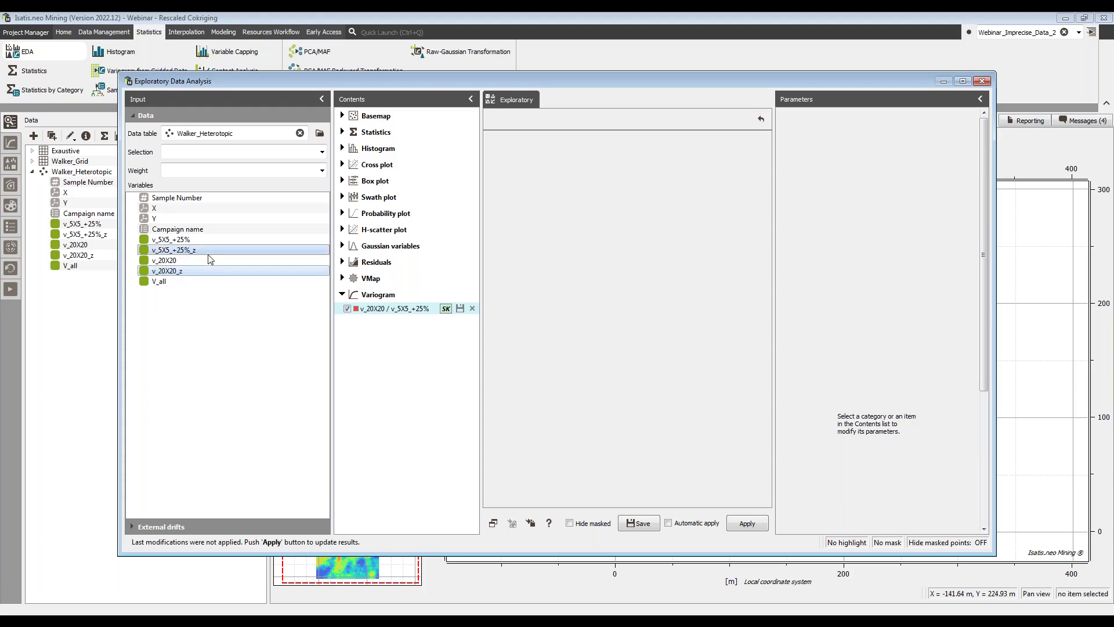
drag(210, 259, 377, 295)
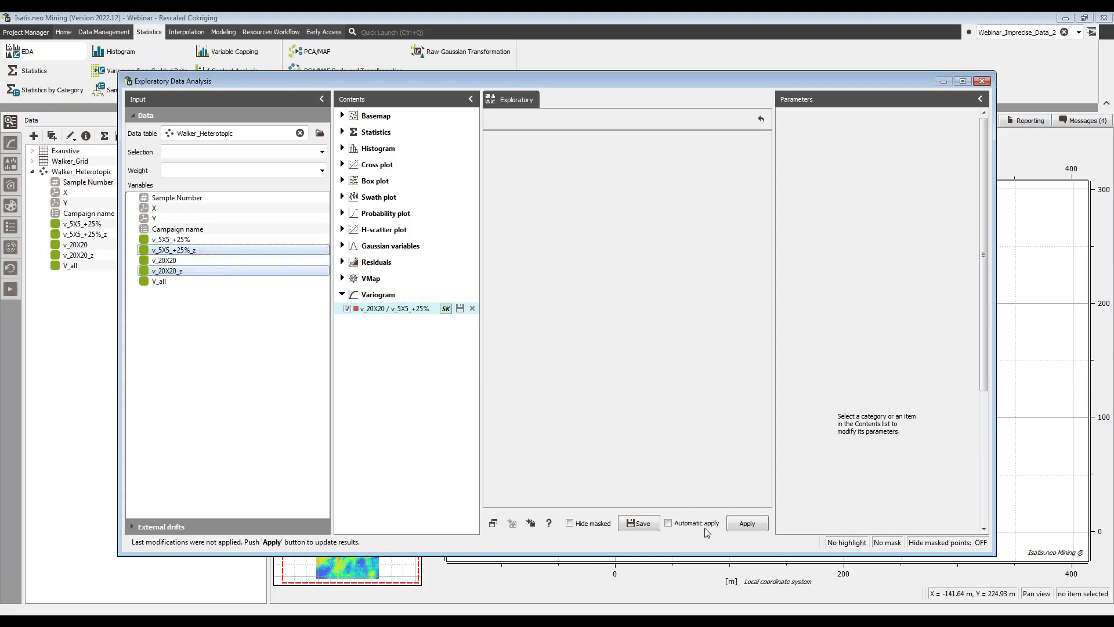
click(699, 523)
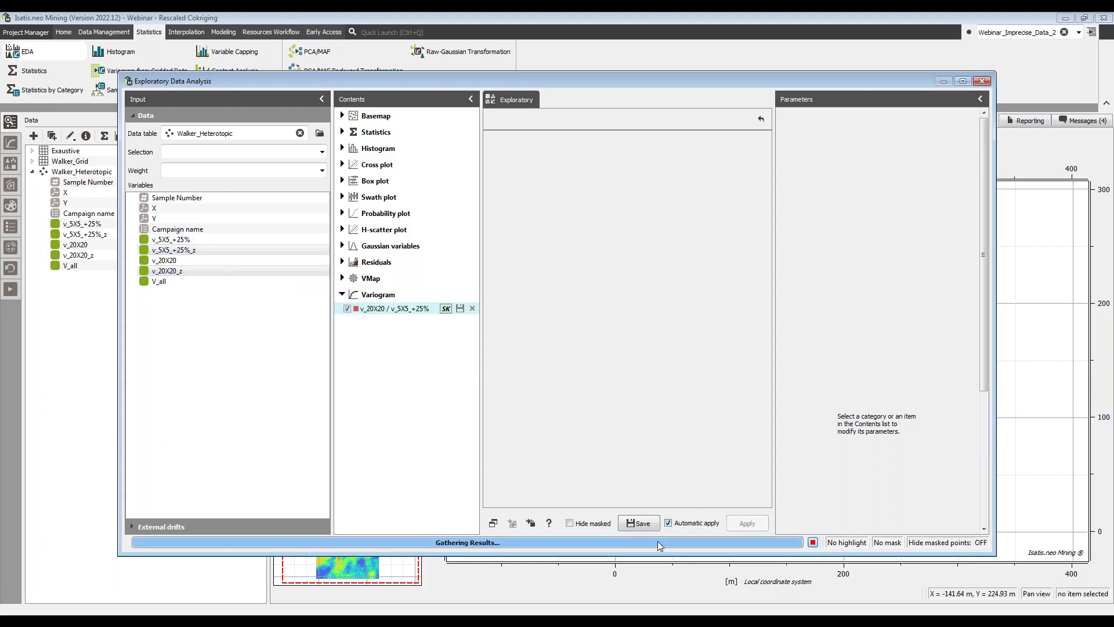
click(963, 80)
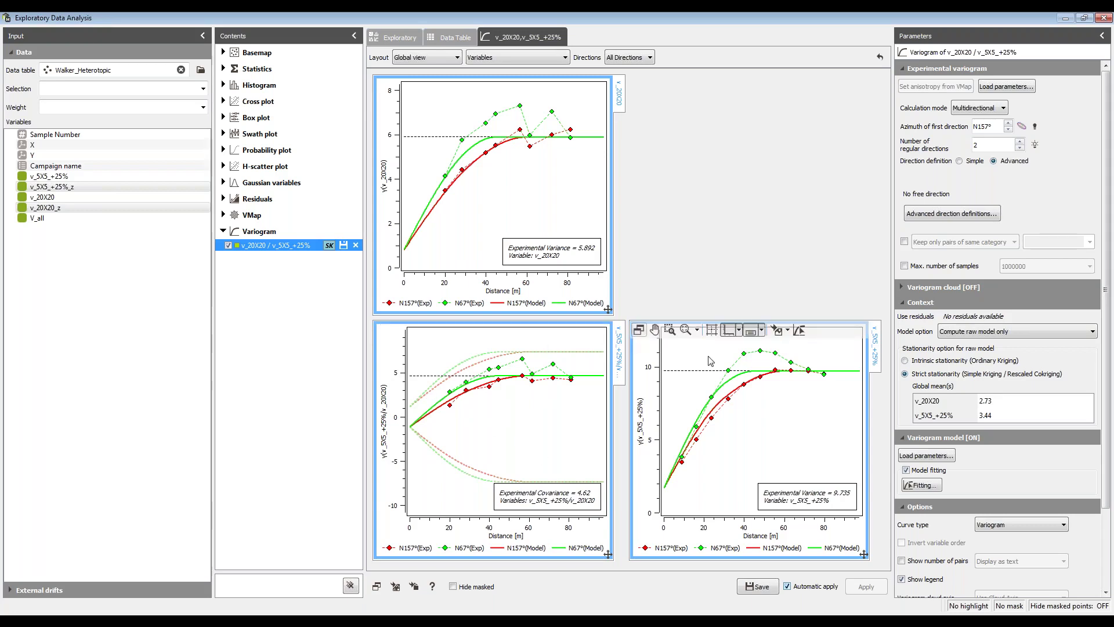
- Lengthen the N157° variogram model's range slightly on the v_5X5_+25%/v_20X20 cross-variogram and accept the edit
click(521, 329)
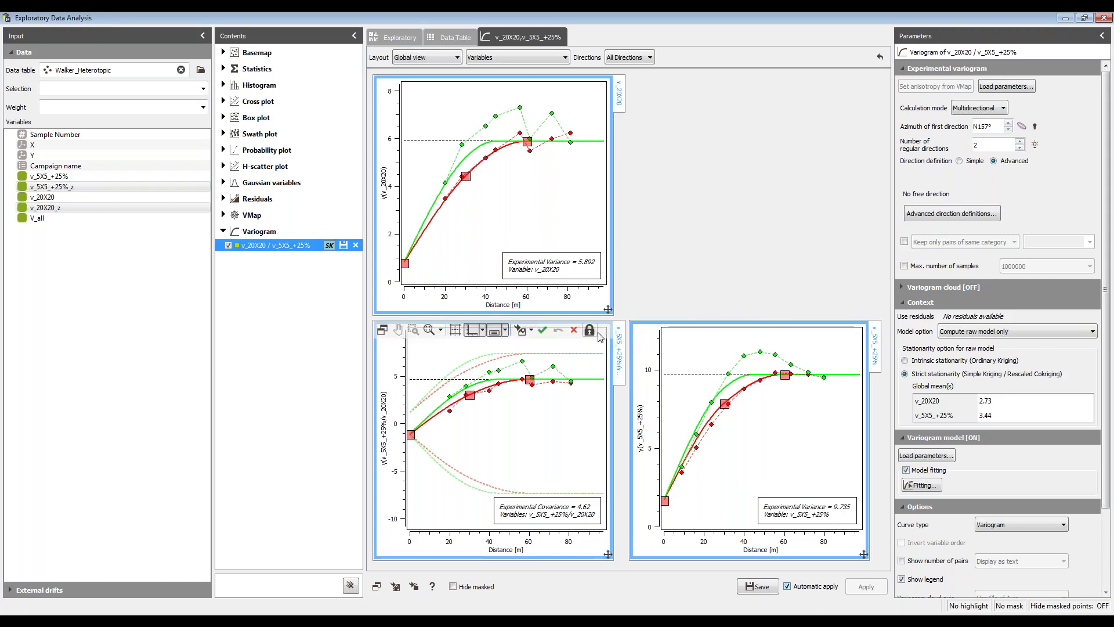
mouse_move(530, 379)
mouse_down()
mouse_move(514, 379)
mouse_move(534, 379)
mouse_up()
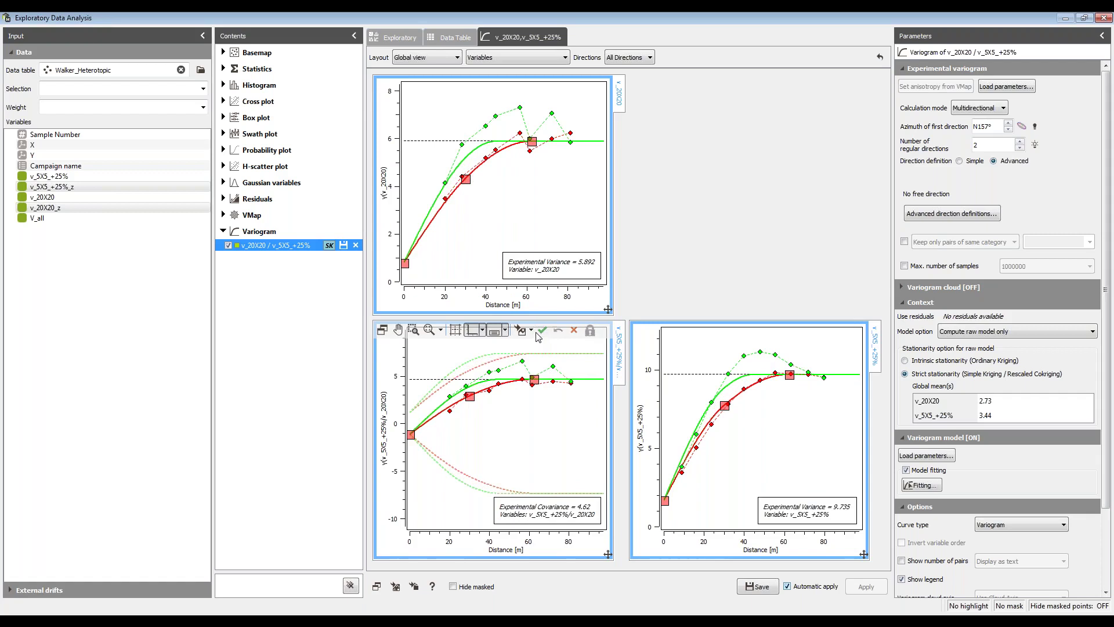
click(541, 331)
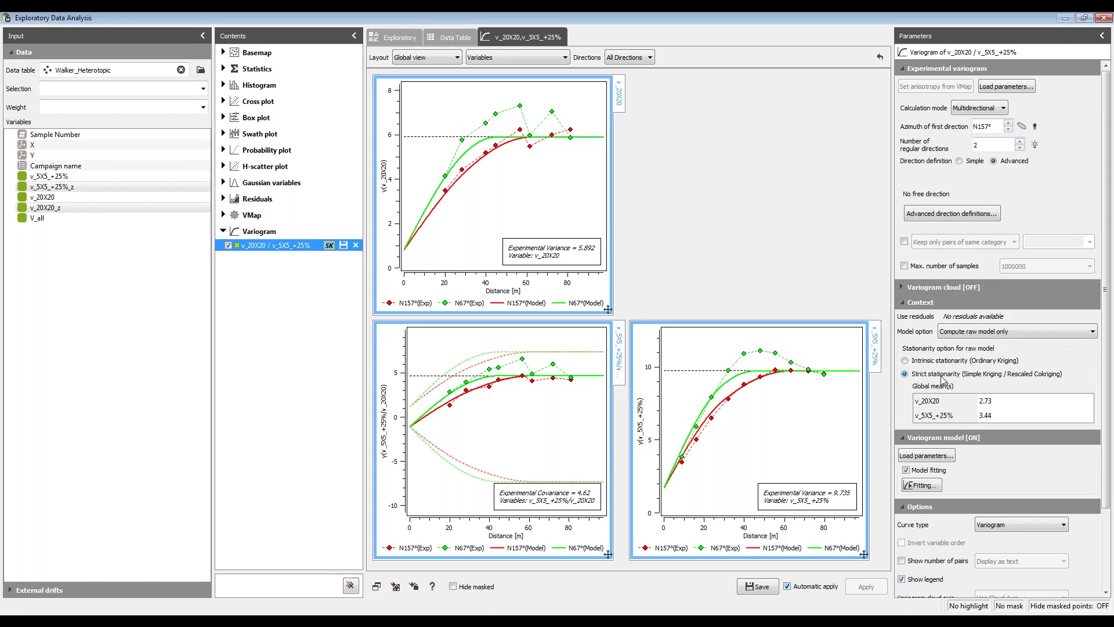
- Review the options for saving the variogram as a geostatistical set and close Exploratory Data Analysis without saving one
mouse_move(943, 380)
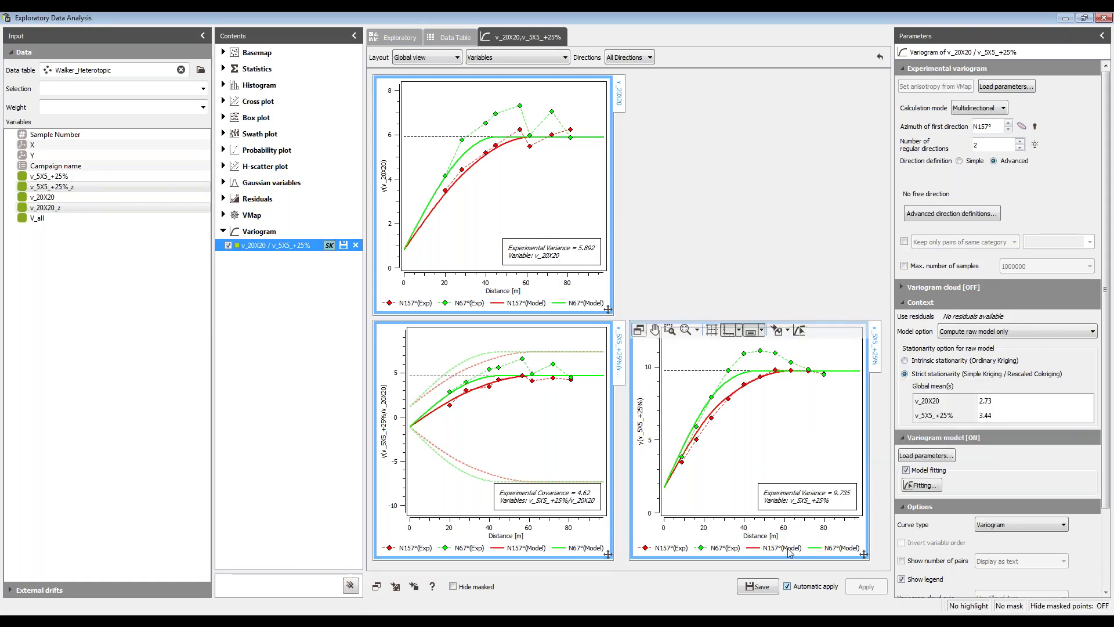
click(757, 586)
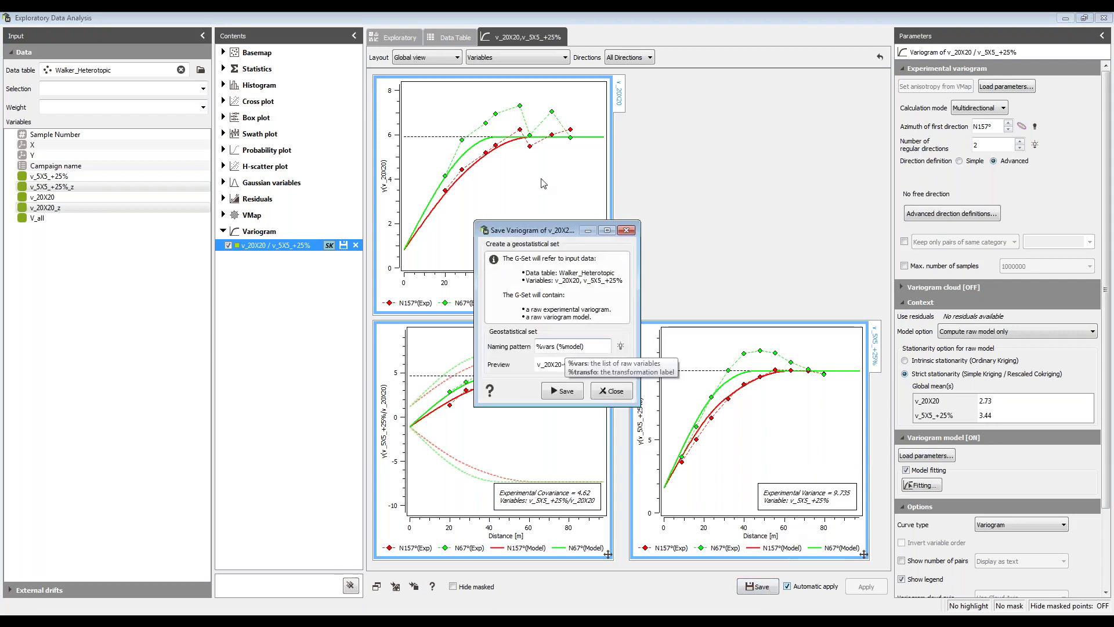
click(600, 396)
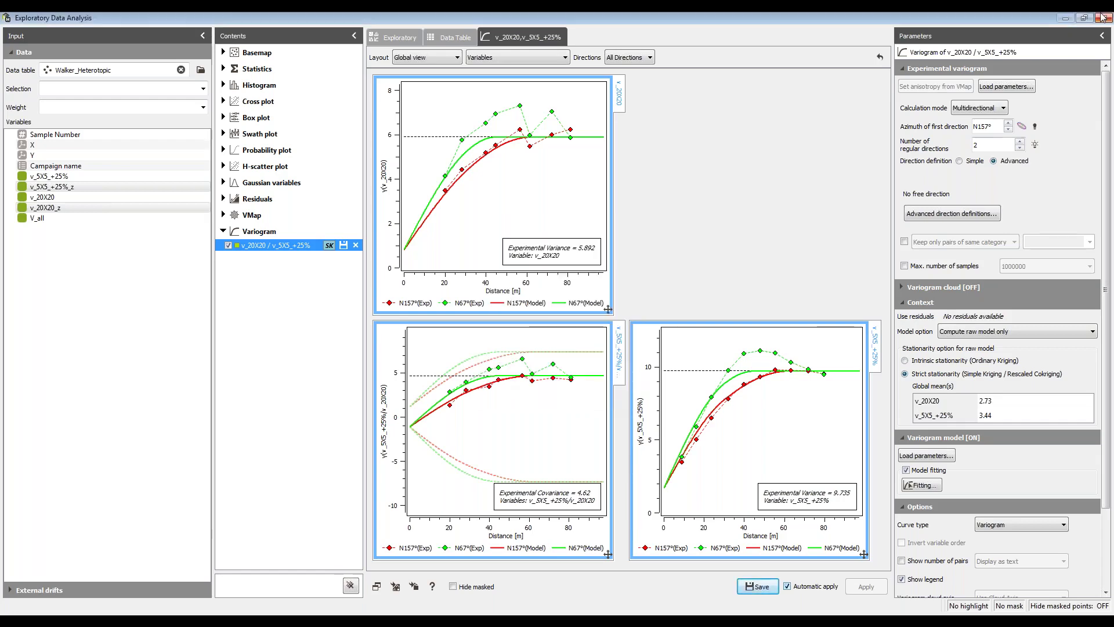
click(1098, 37)
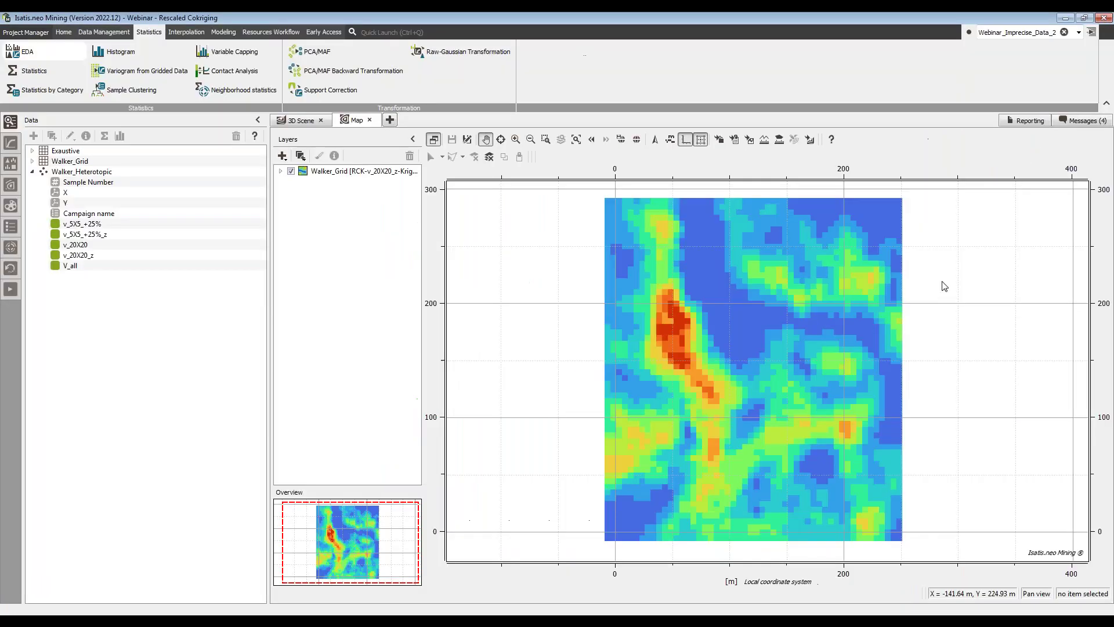
- Open the Kriging setup and choose the single-variable geostatistical set v_20X20 (raw)
click(187, 32)
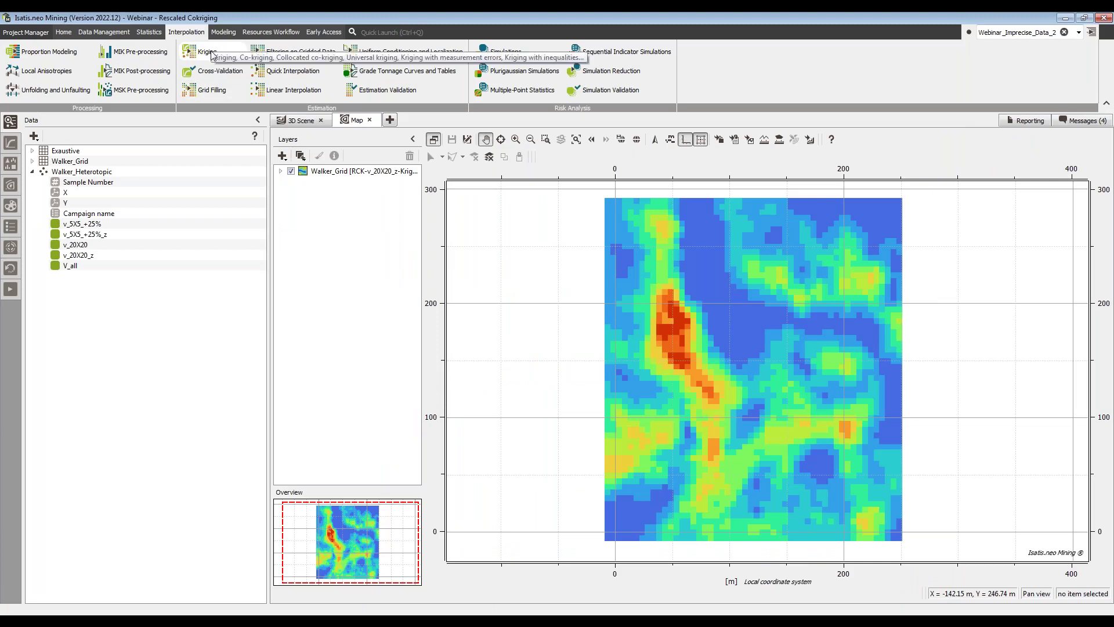
click(212, 53)
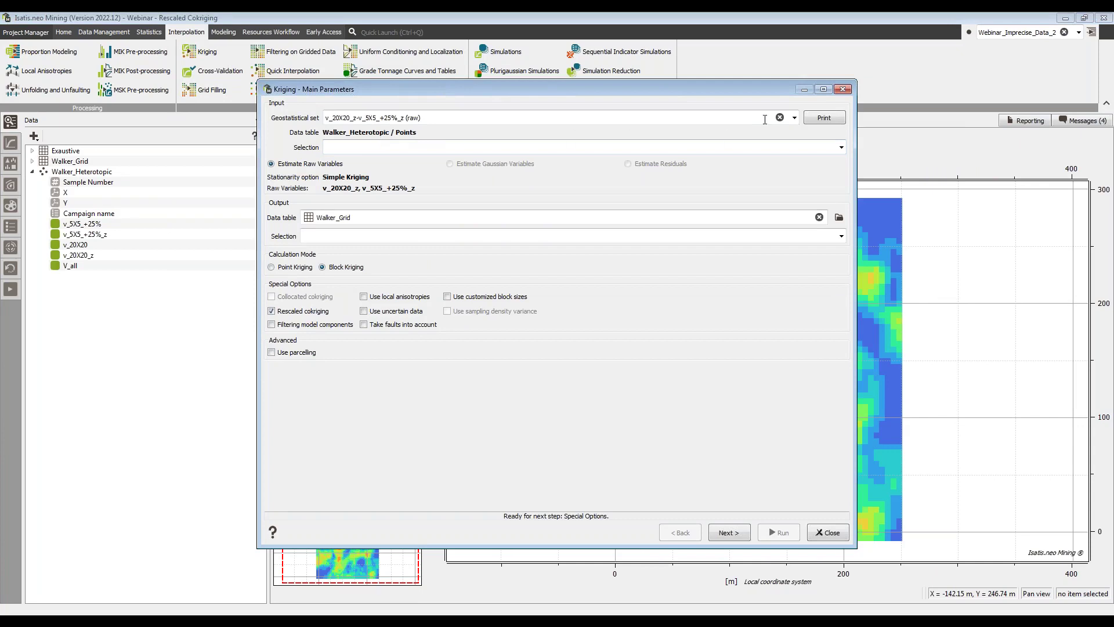
click(794, 118)
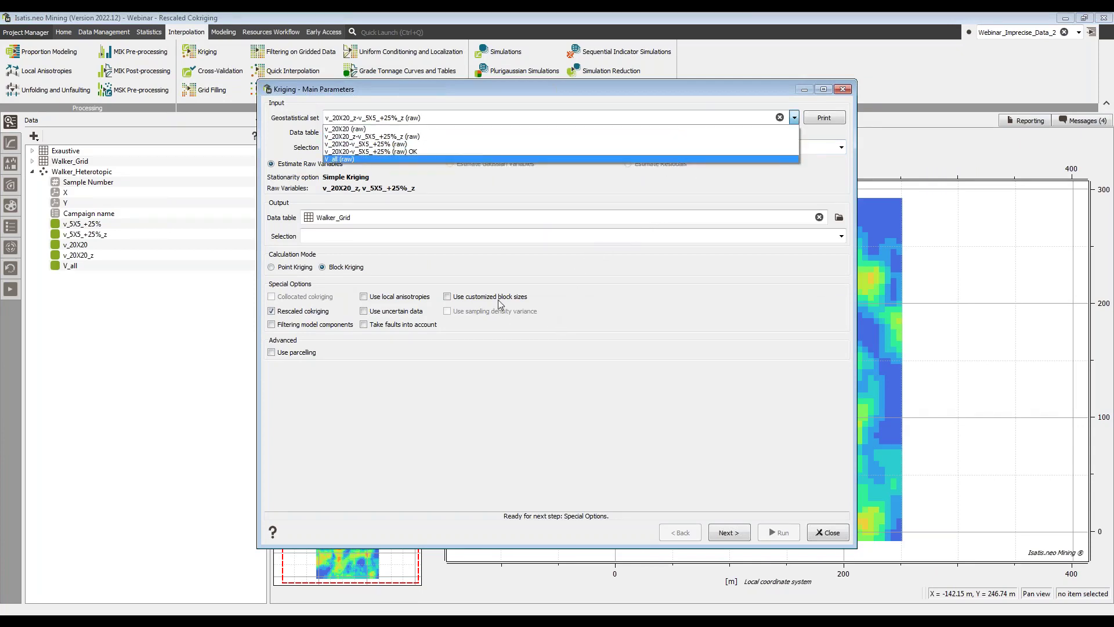
click(427, 128)
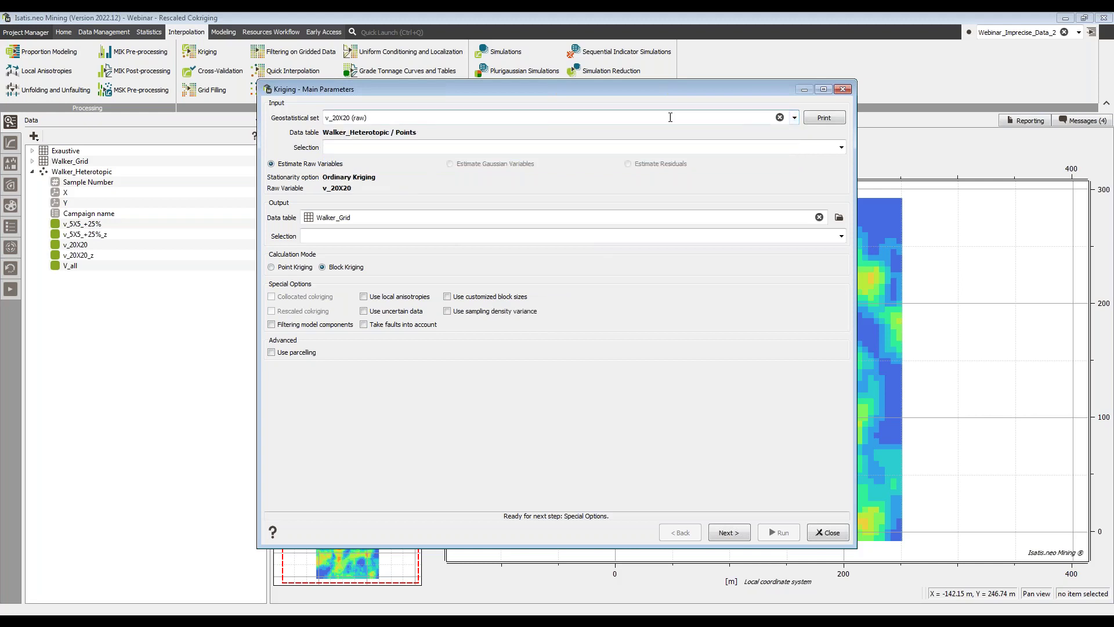
click(356, 118)
click(356, 118)
- Set the kriging input to the geostatistical set v_20X20_z-v_5X5_+25%_z (raw), with Walker_Grid as the output table
click(797, 119)
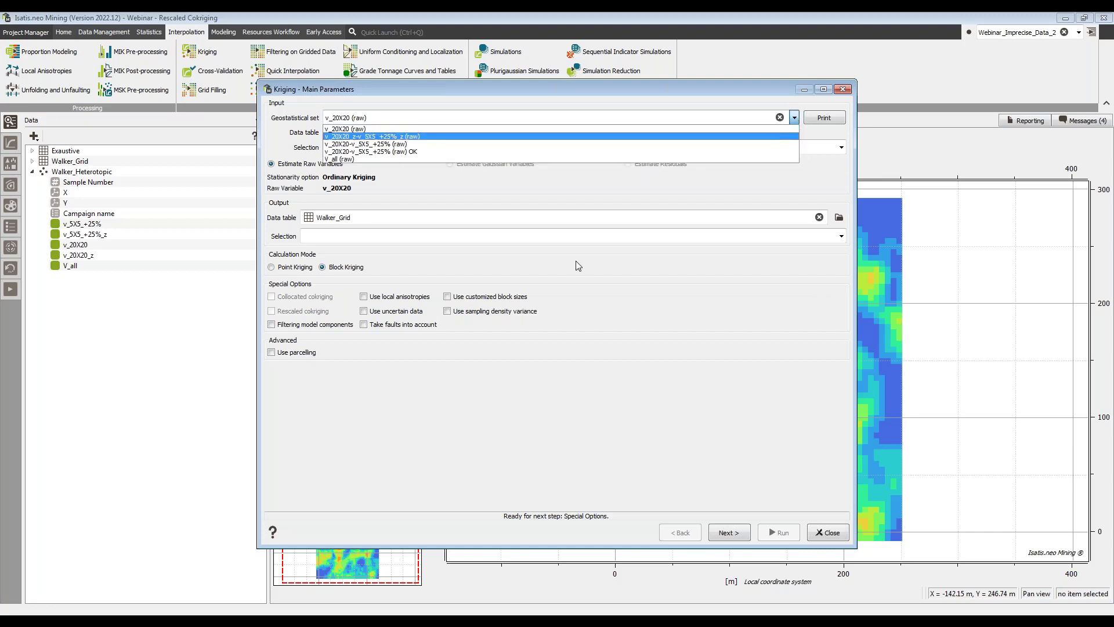
click(773, 136)
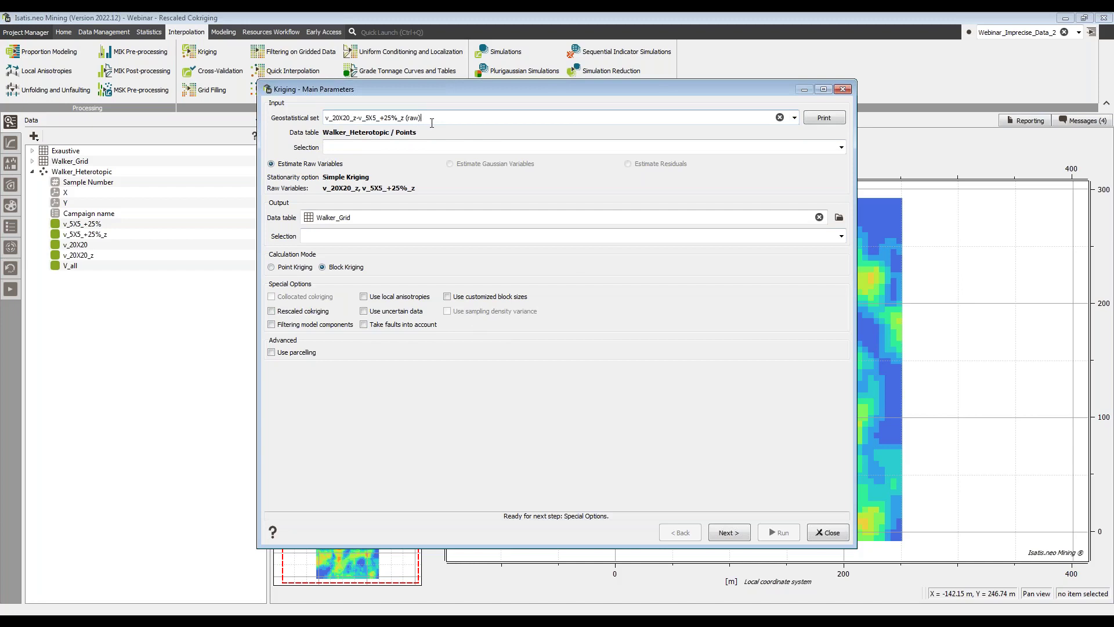
drag(430, 122, 326, 119)
click(413, 118)
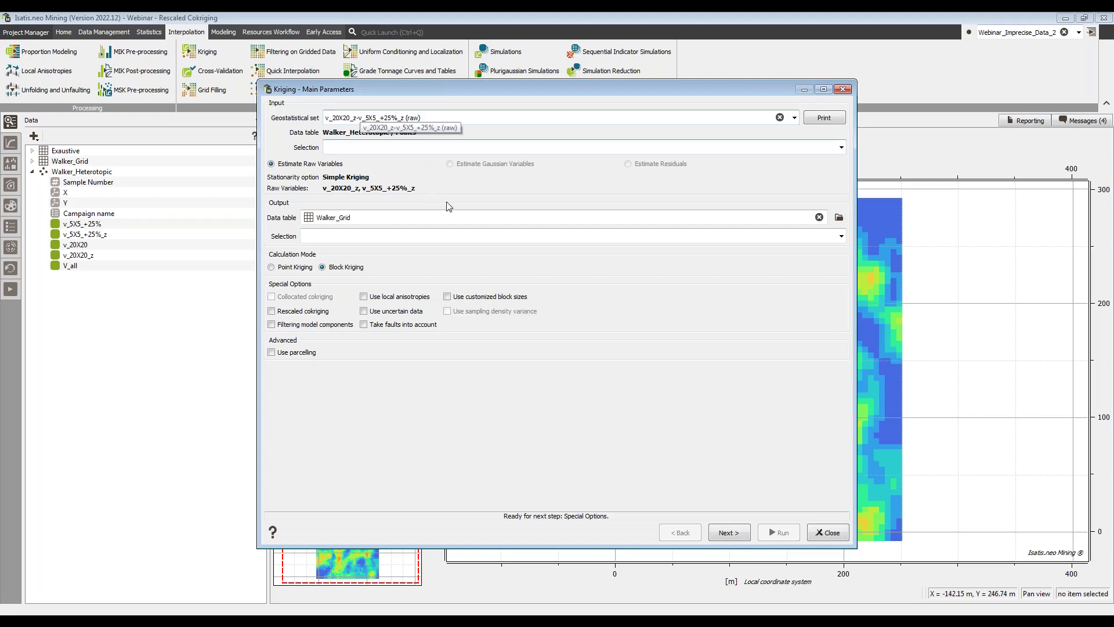
click(372, 217)
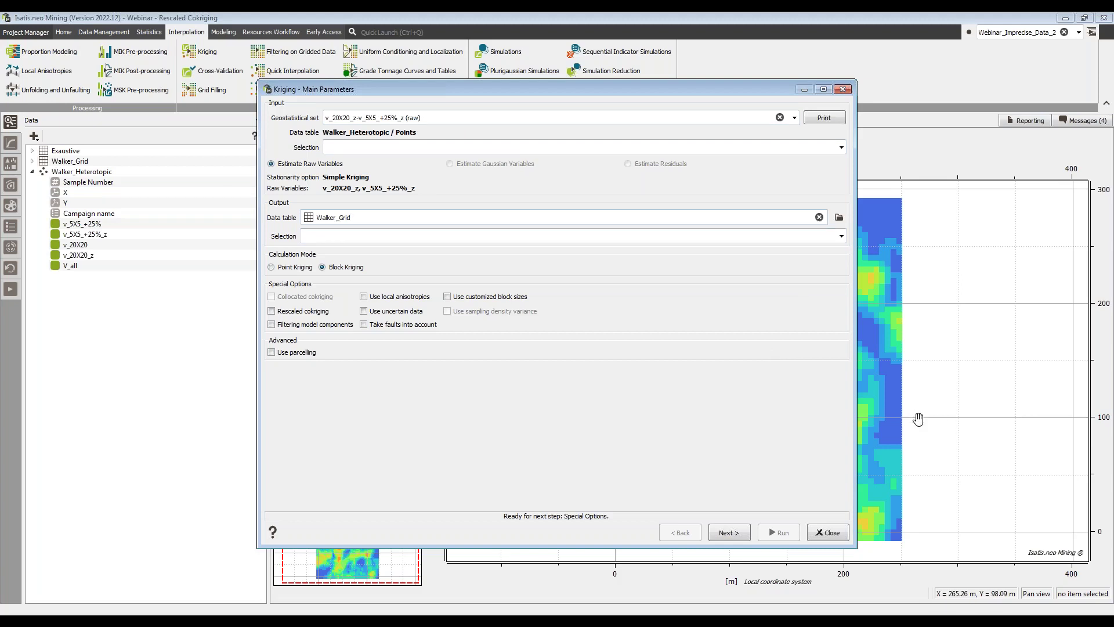
- Review the kriging block discretization, neighborhood and output variable settings, and return to the main parameters
click(738, 537)
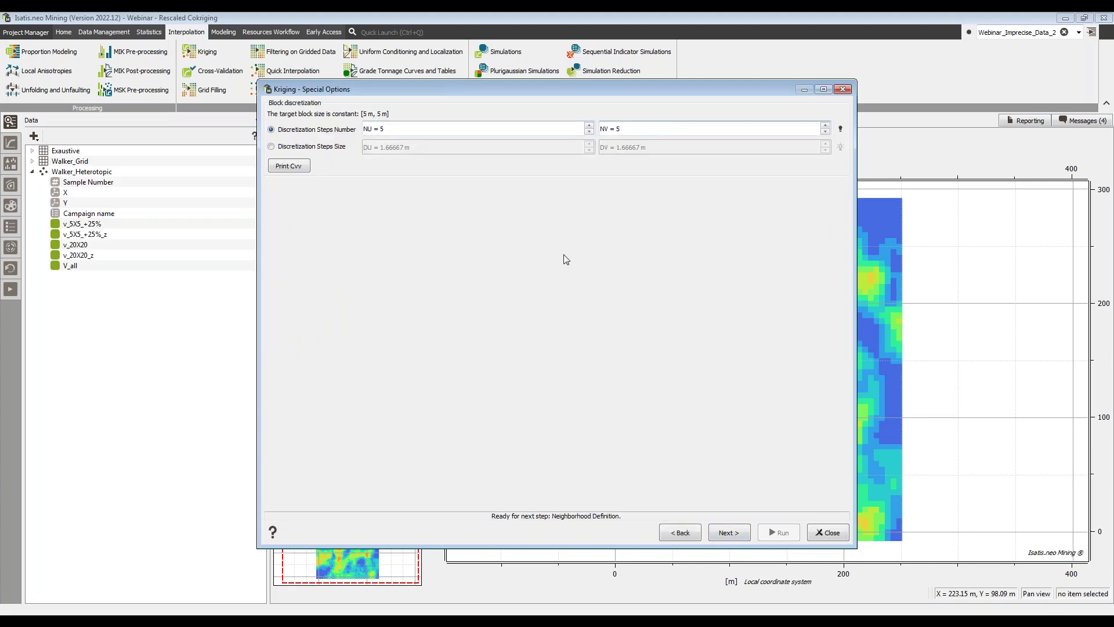
click(741, 531)
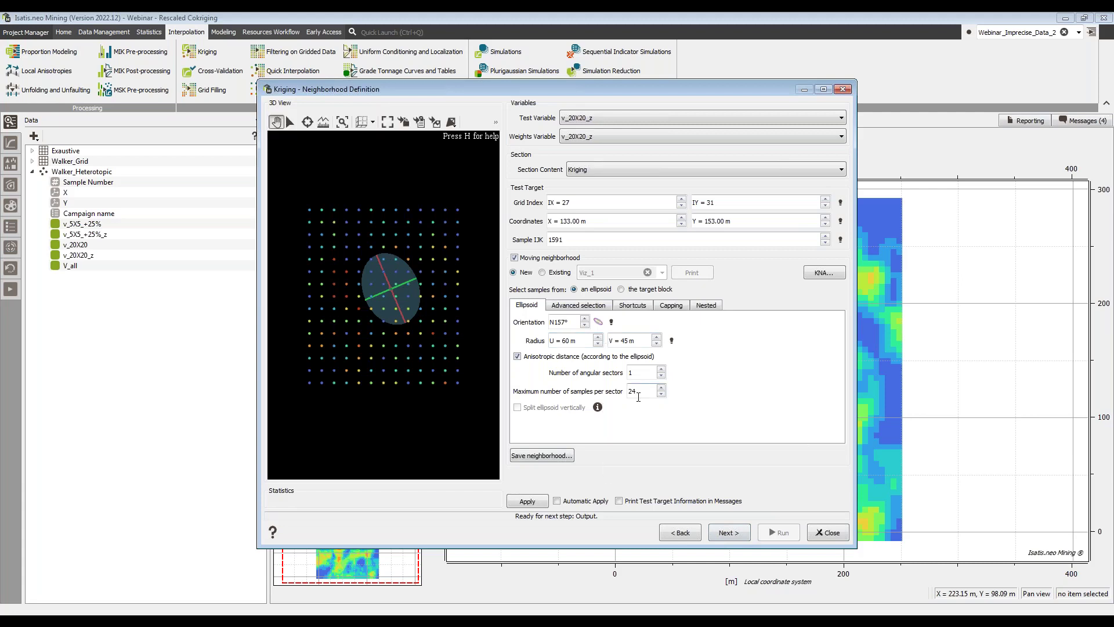
click(732, 533)
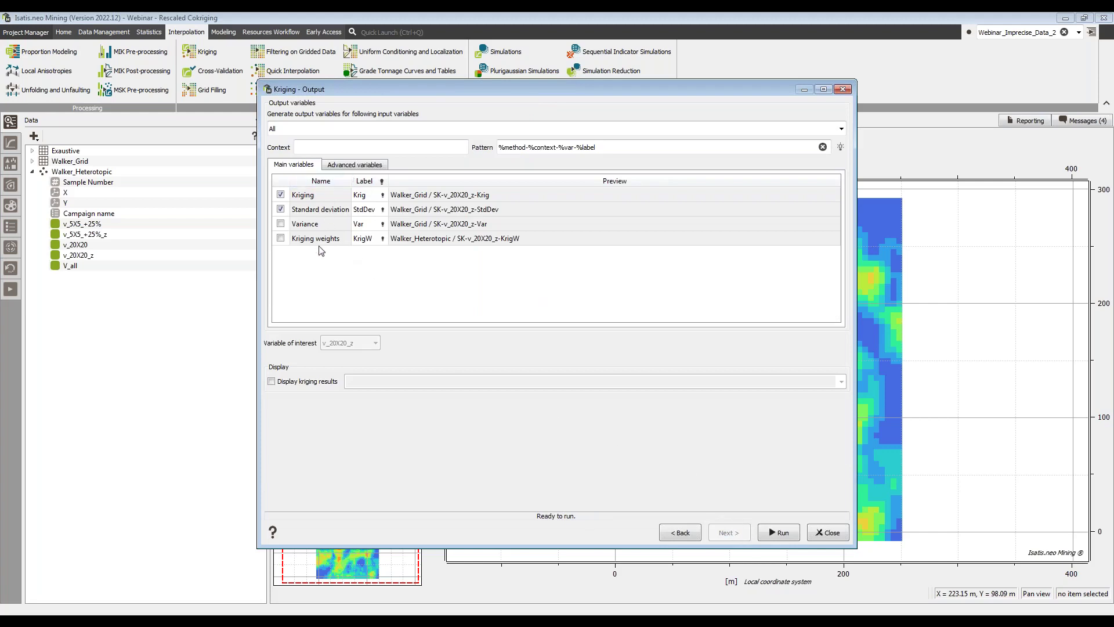
click(356, 165)
click(302, 166)
click(683, 532)
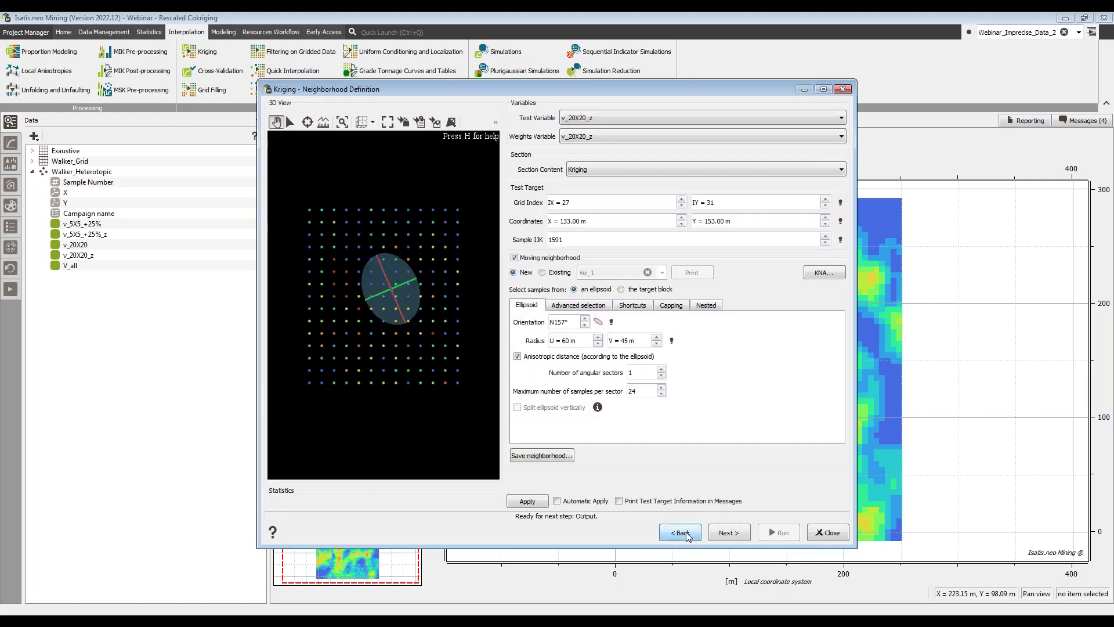
click(683, 533)
click(682, 533)
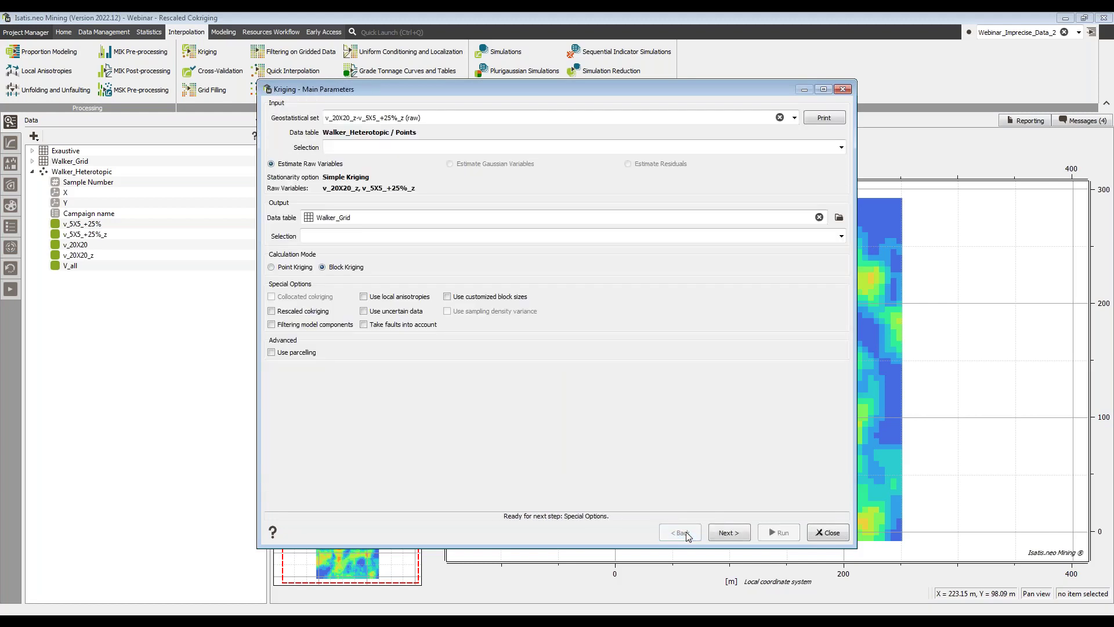
- Enable rescaled cokriging and advance to the output variables, closing the kriging setup without running it
click(298, 313)
click(729, 534)
click(729, 532)
click(730, 533)
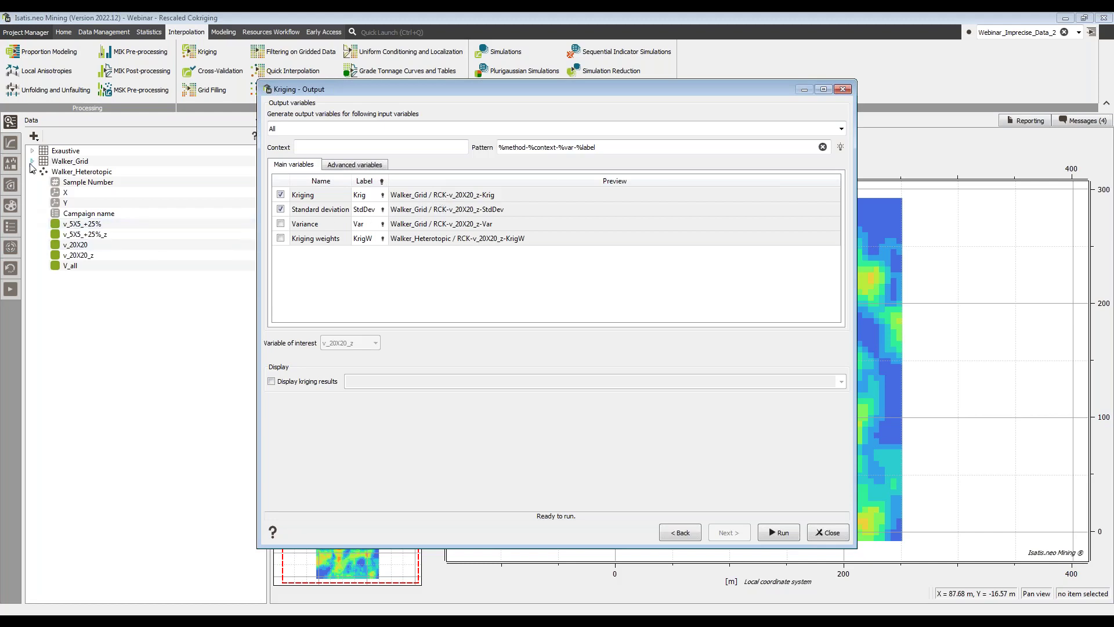
click(829, 534)
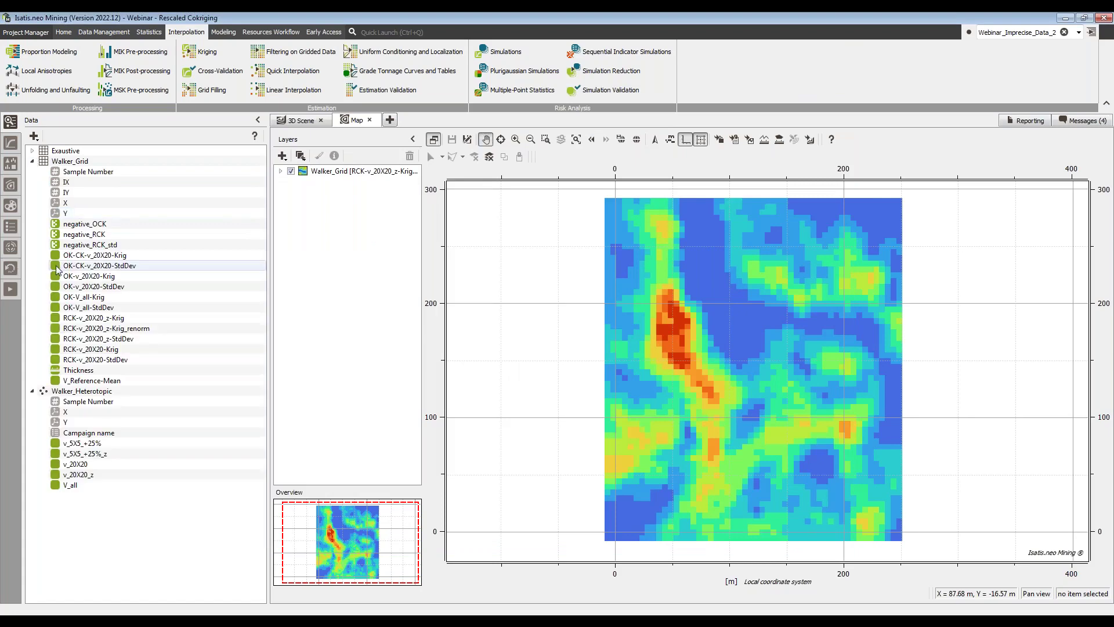
- Review the Calculator script that standardizes v_20X20 and v_5X5_+25% by mean and standard deviation, closing it without running
click(75, 321)
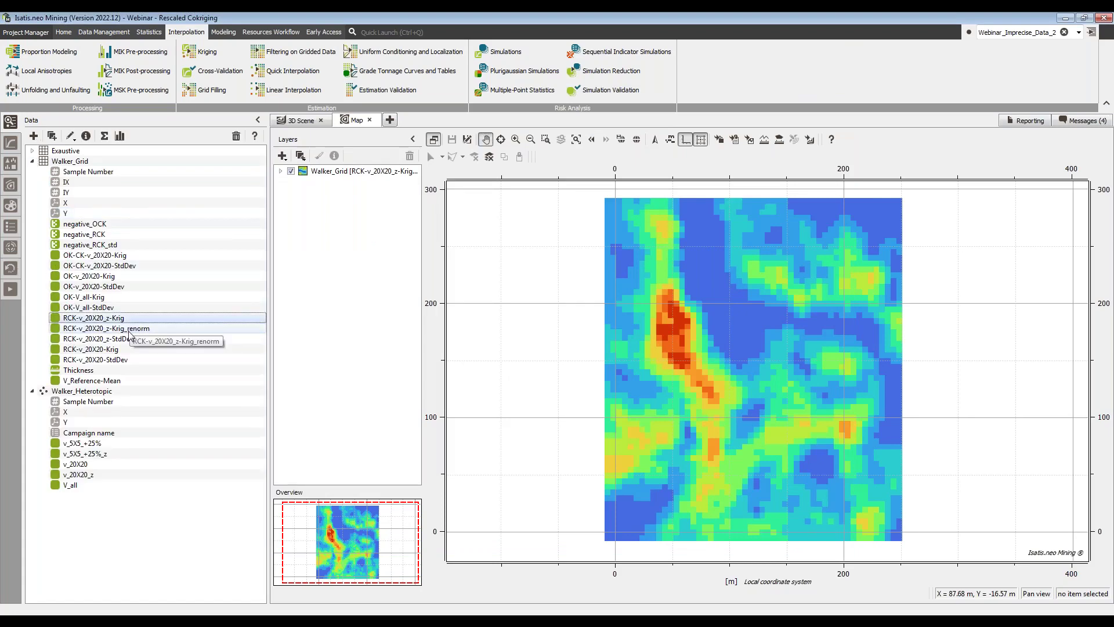
click(104, 32)
click(470, 52)
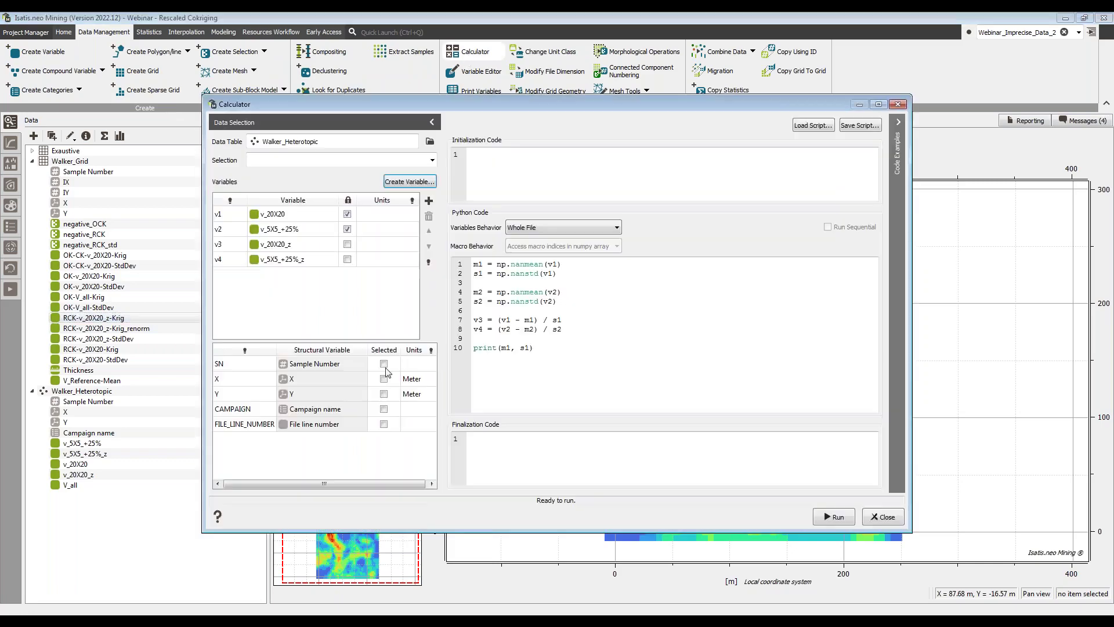
drag(318, 108, 469, 103)
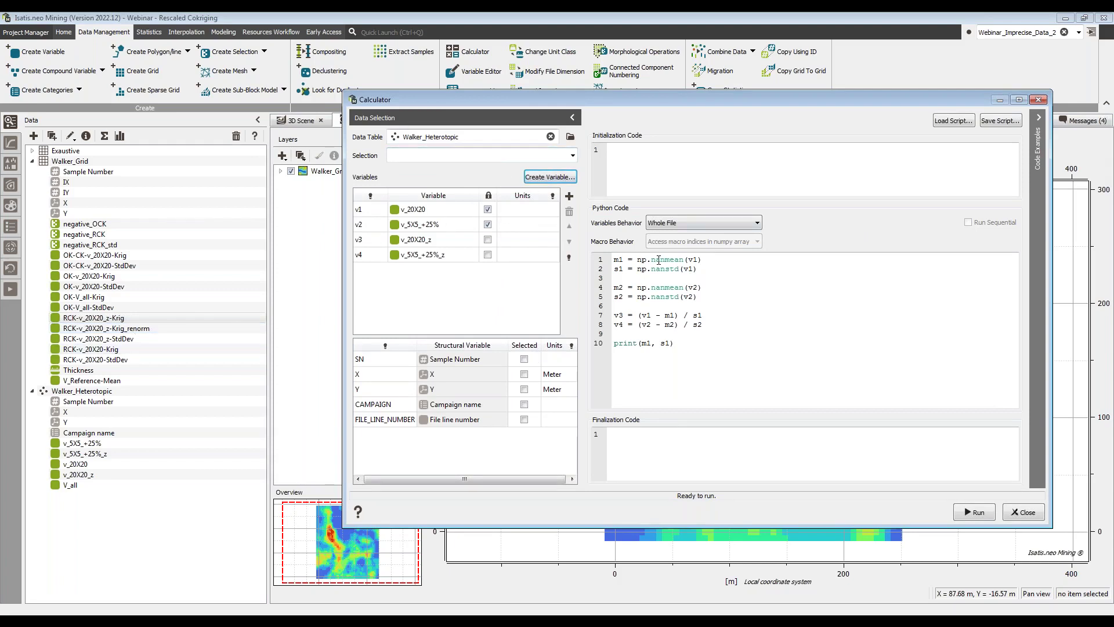
drag(665, 269, 677, 269)
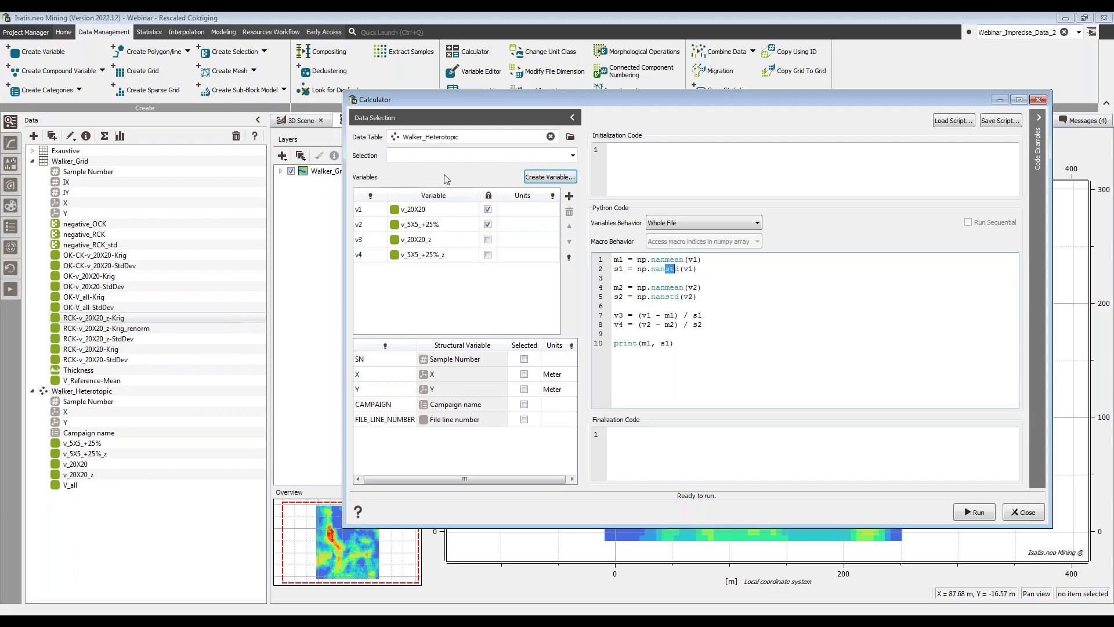
drag(661, 315, 700, 316)
click(1023, 513)
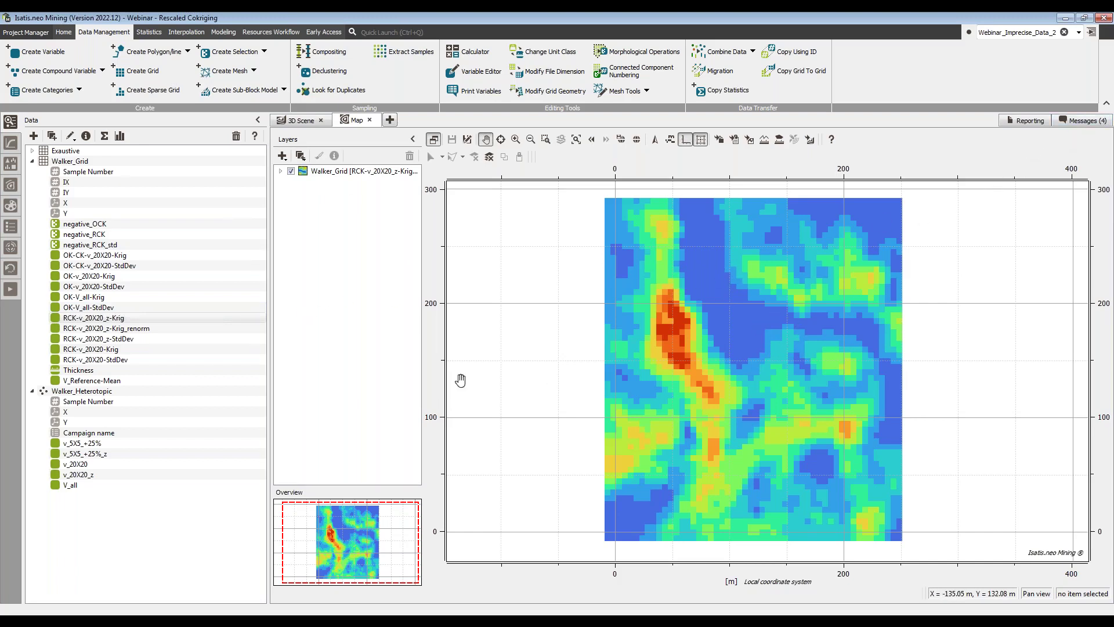
- Display OK-V_all-Krig and then OK-v_20X20-Krig as the Walker_Grid map filling to compare the two kriging results
double_click(349, 170)
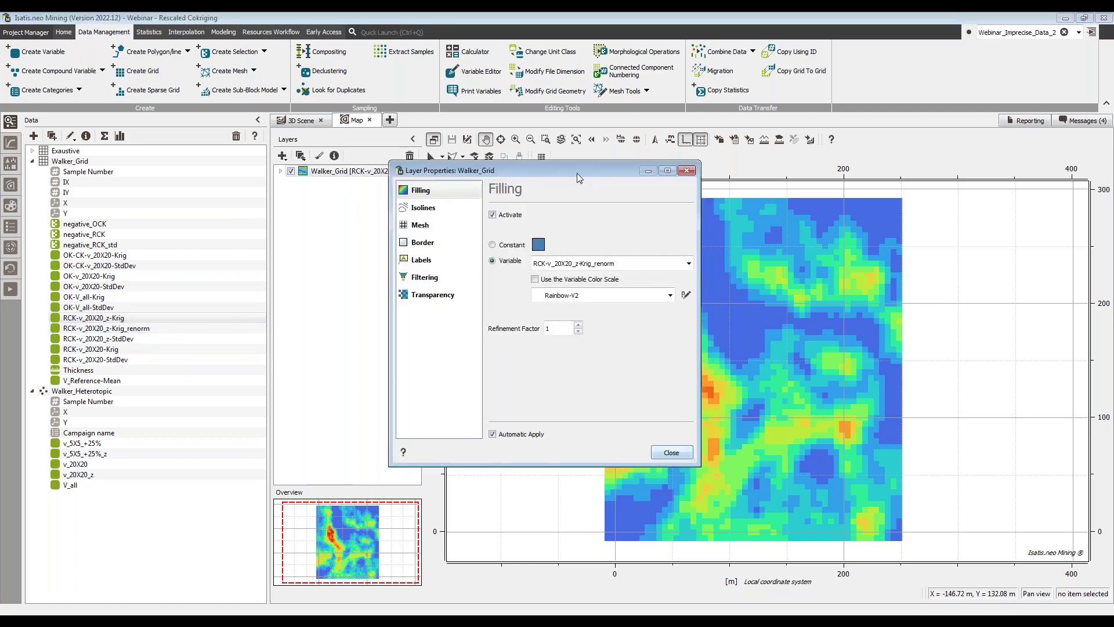
click(502, 255)
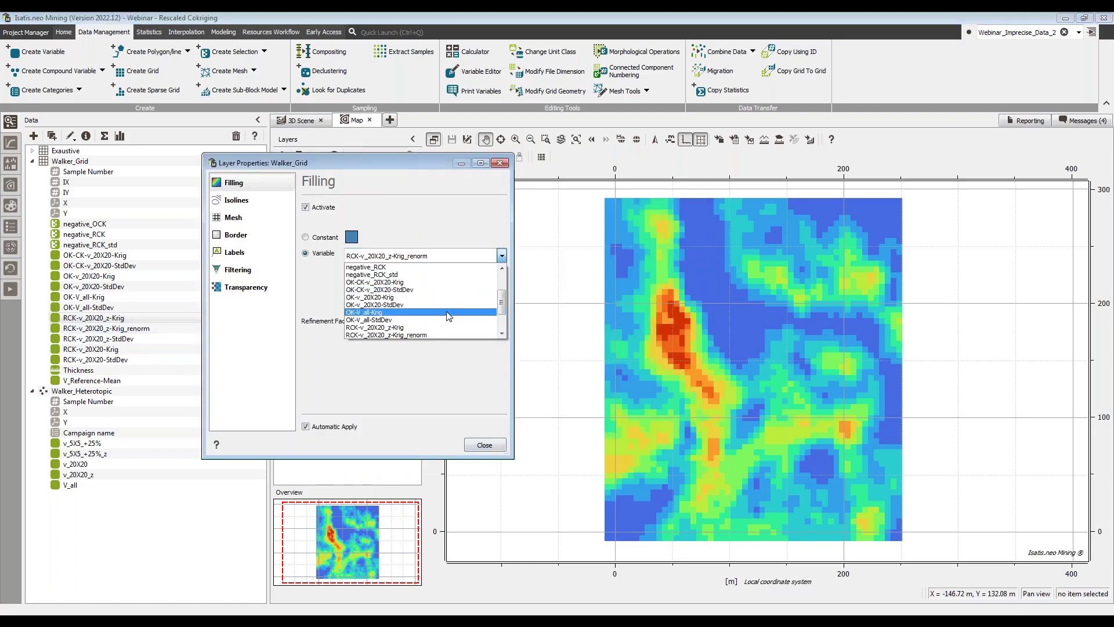
click(418, 314)
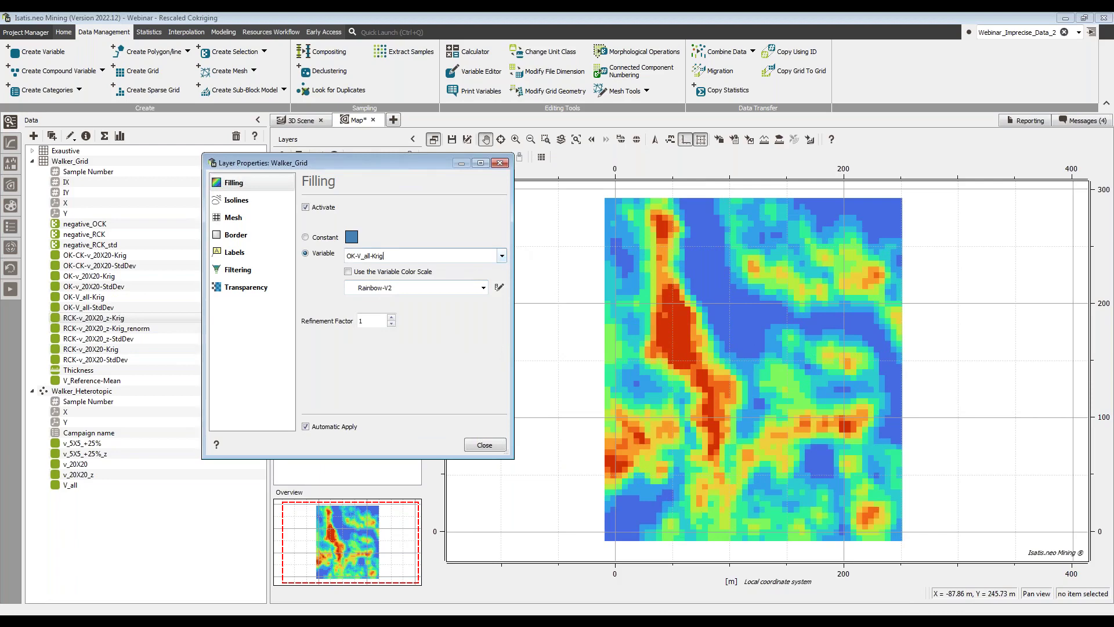
click(502, 256)
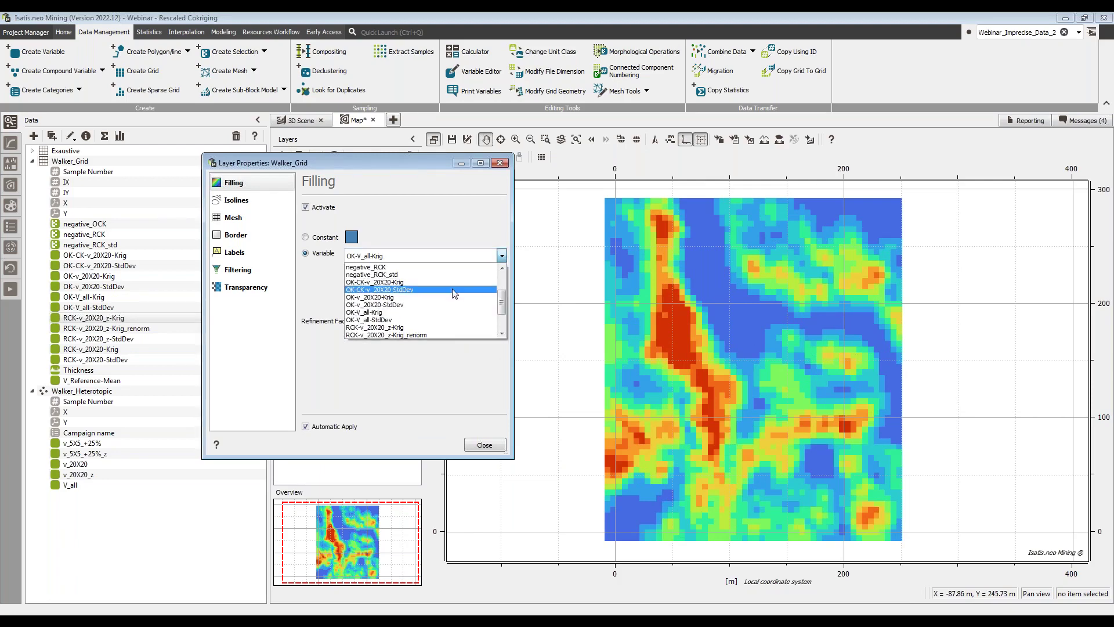
click(444, 297)
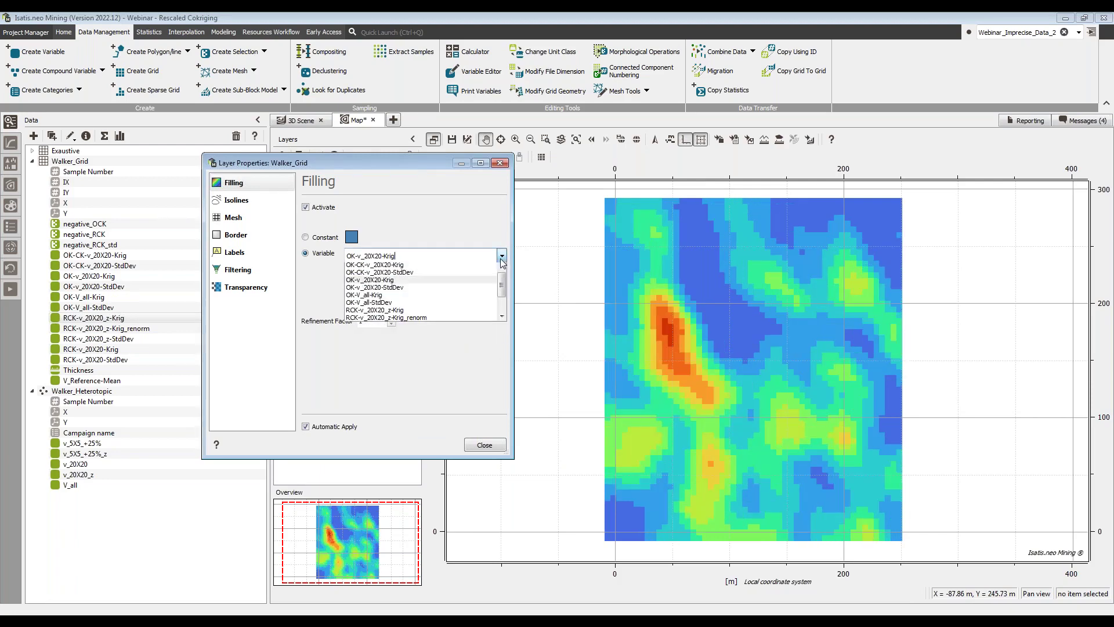
- Set the Walker_Grid map filling to the cokriging result OK-CK-v_20X20-Krig and close the layer properties
click(447, 256)
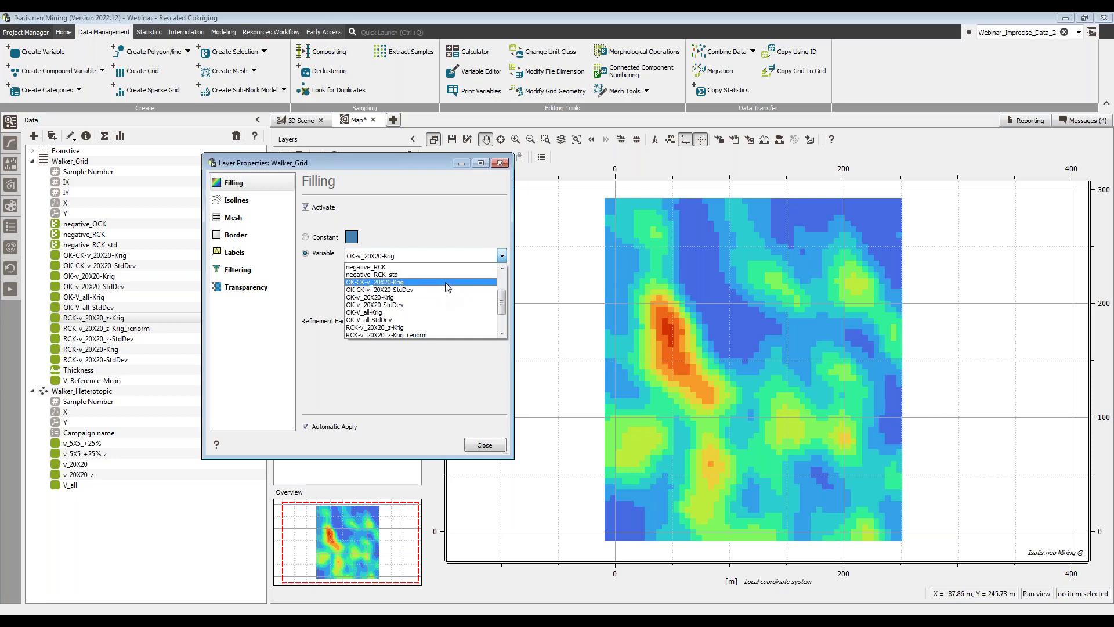
click(447, 283)
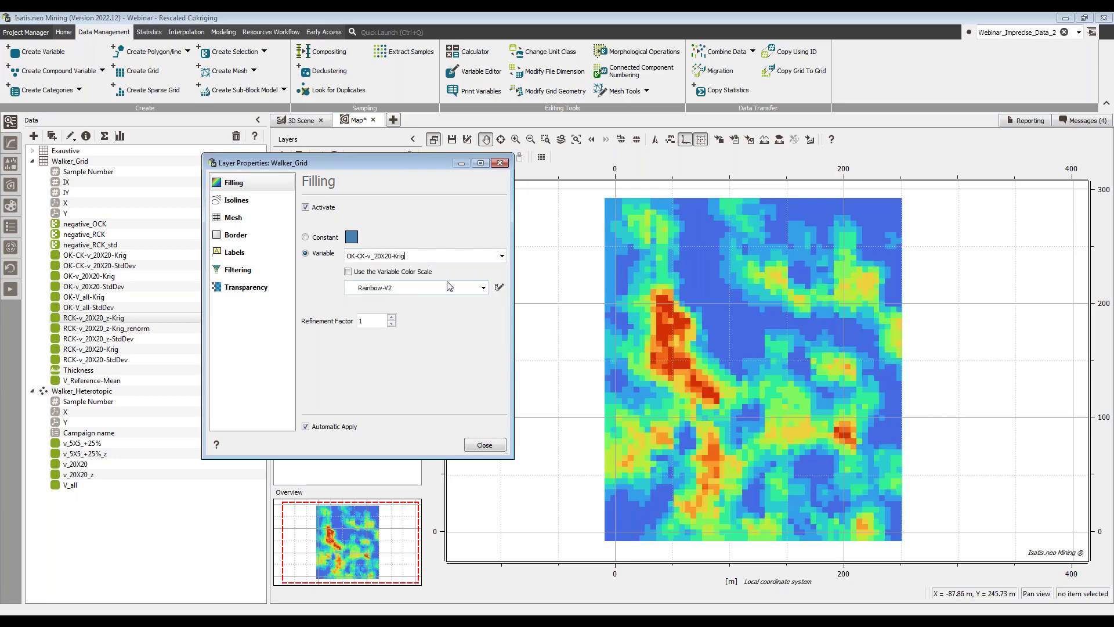
click(488, 446)
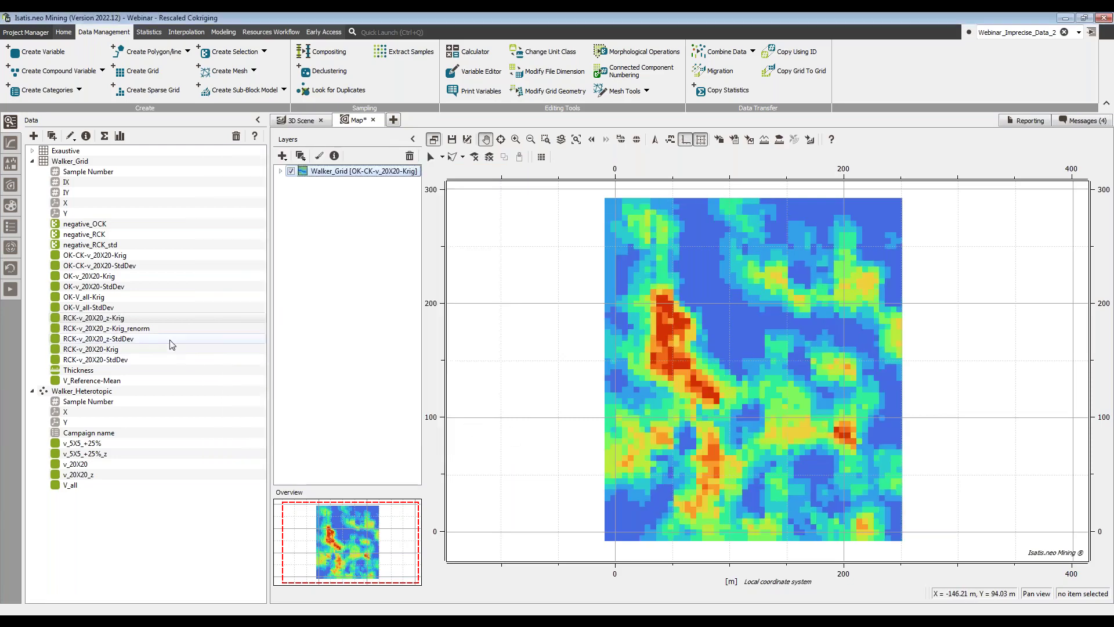
- Compute variable statistics for OK-CK-v_20X20-Krig alone, and again together with RCK-v_20X20_z-Krig_renorm
right_click(85, 261)
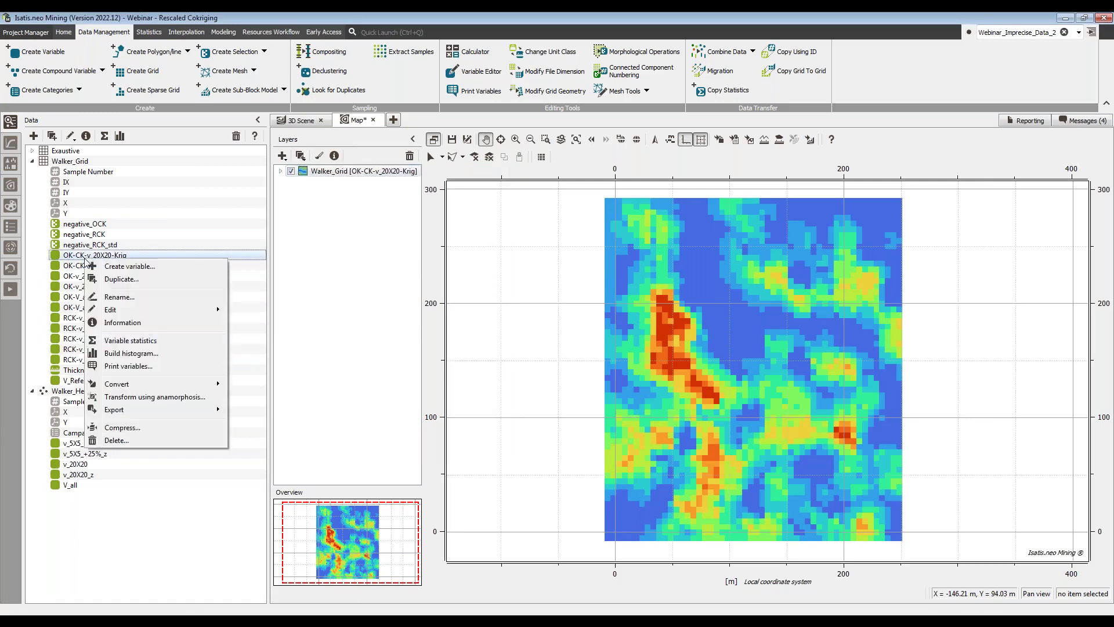
click(116, 340)
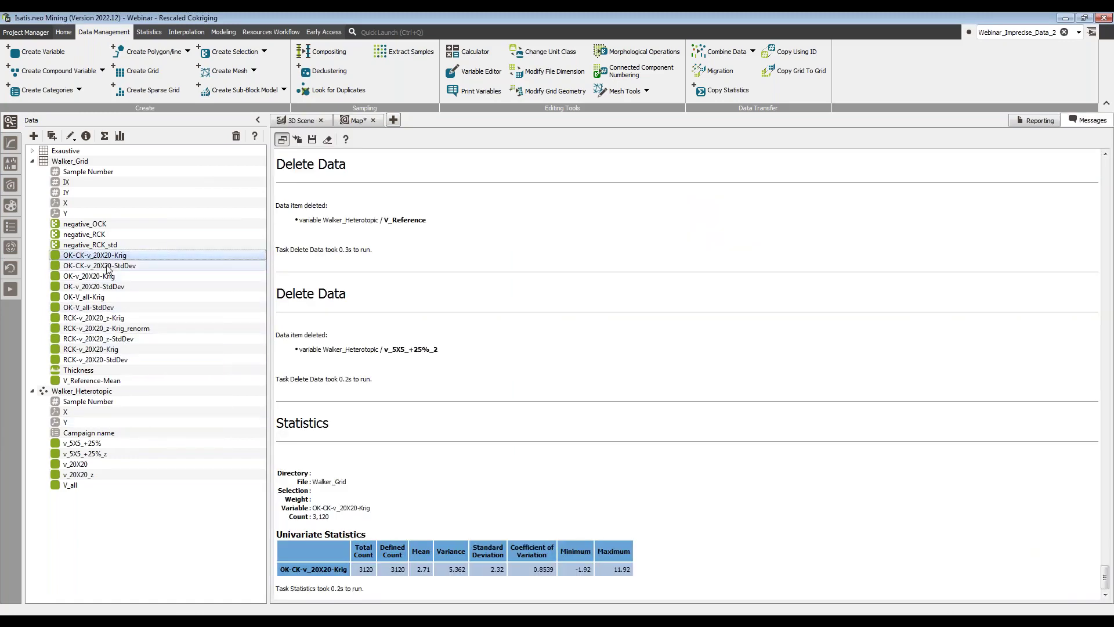
right_click(118, 330)
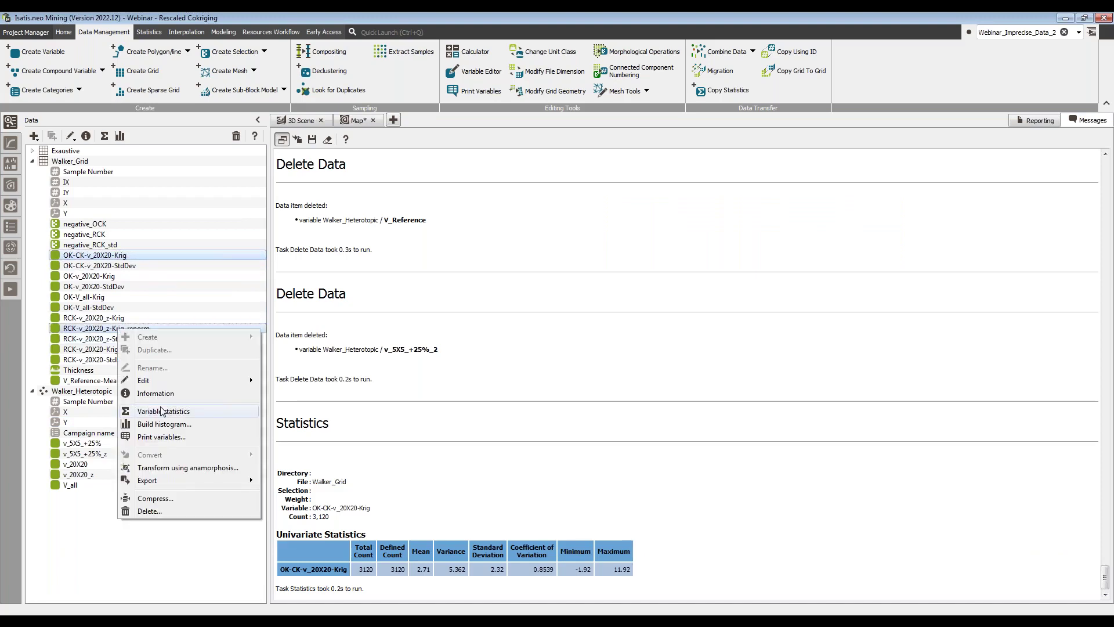
click(162, 411)
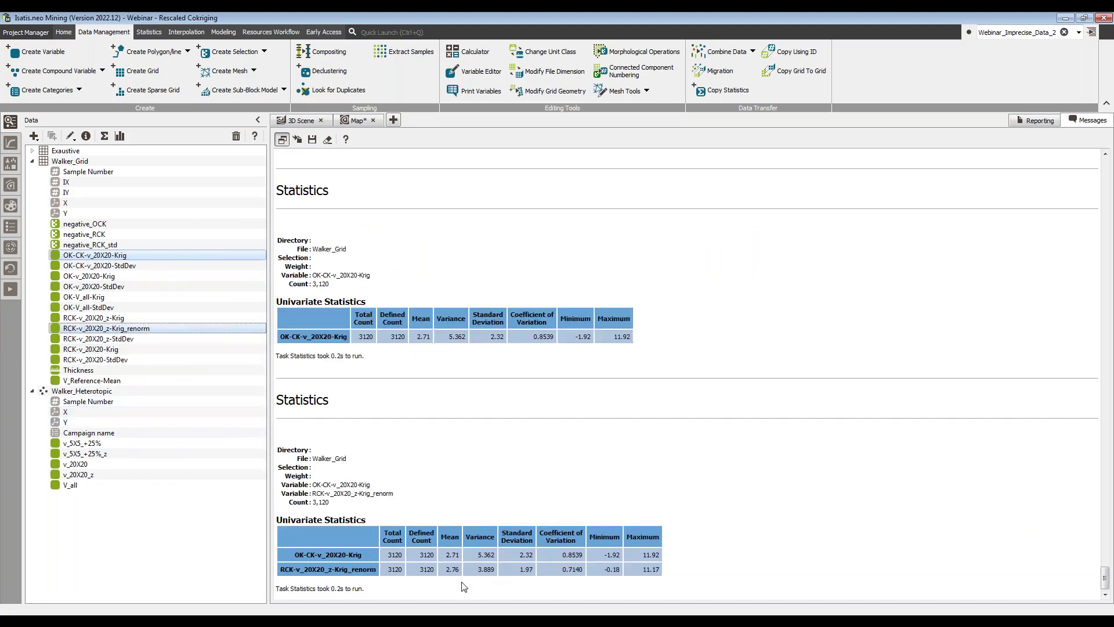
- Compare the minimum values of both cokriging results in the statistics table, and select the v_20X20 variable of Walker_Heterotopic
drag(299, 553, 315, 555)
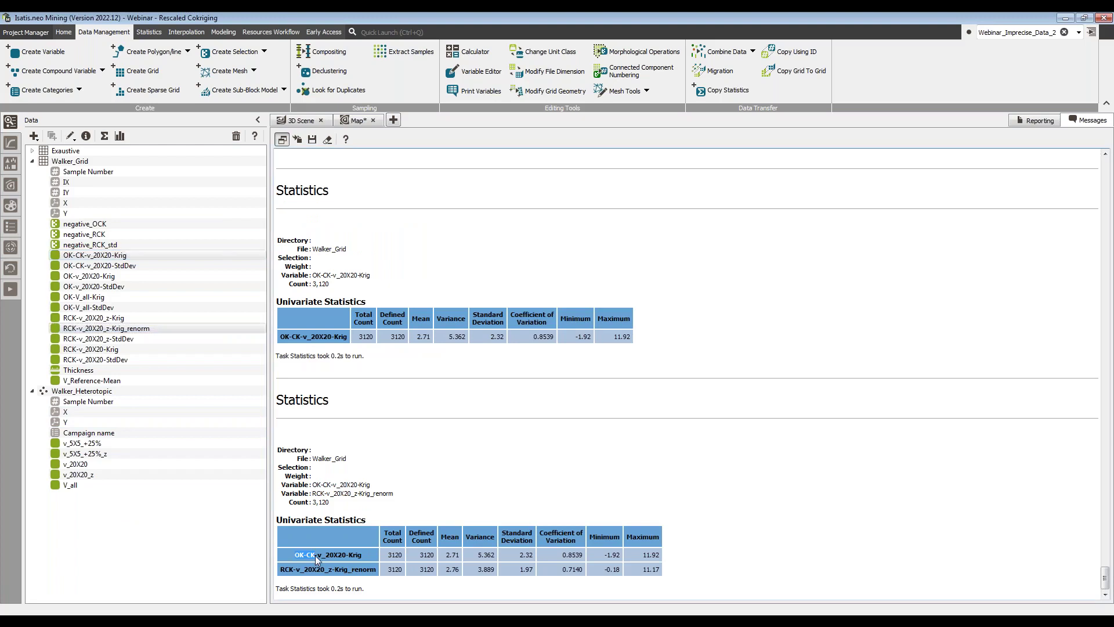
drag(604, 554, 618, 555)
click(604, 573)
click(333, 564)
click(87, 444)
click(153, 465)
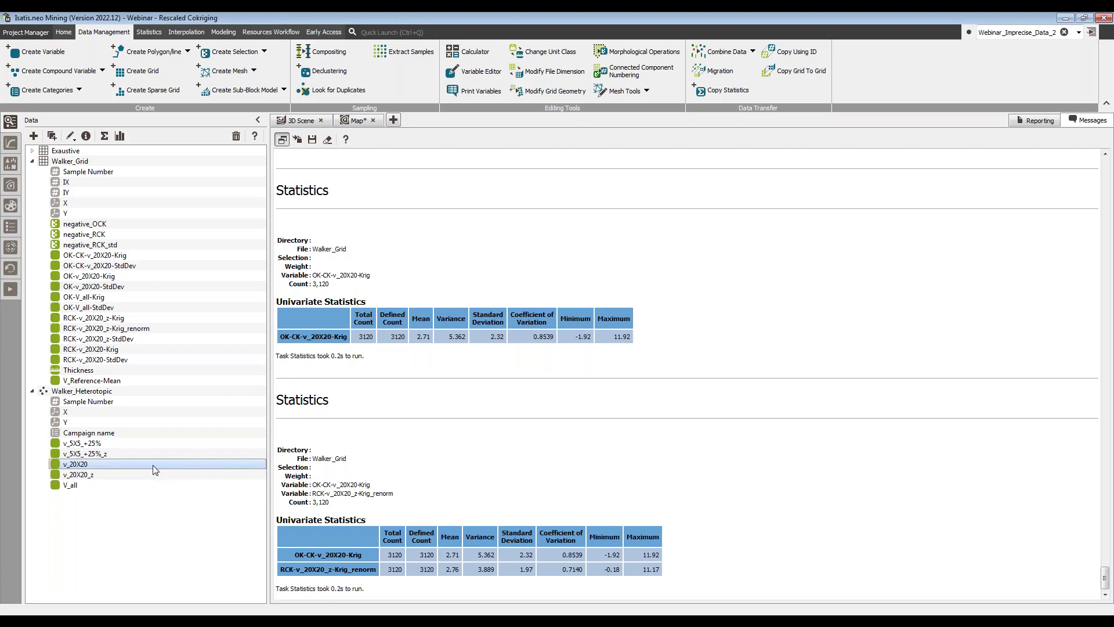
- Reopen the Kriging setup to review the rescaled cokriging main parameters, and close it without running
click(186, 32)
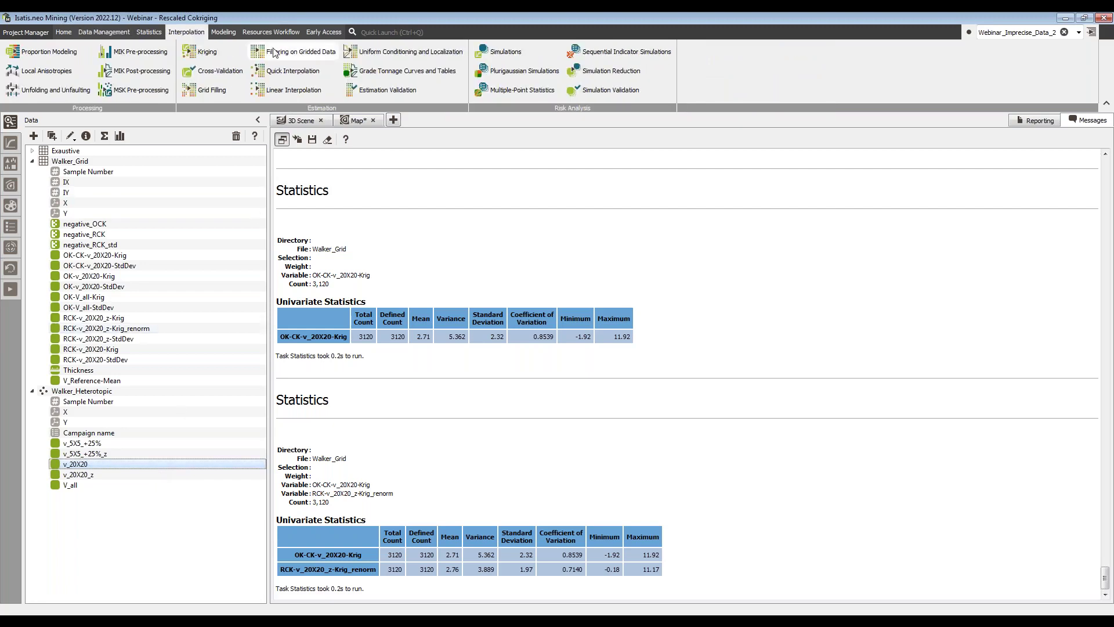
click(231, 57)
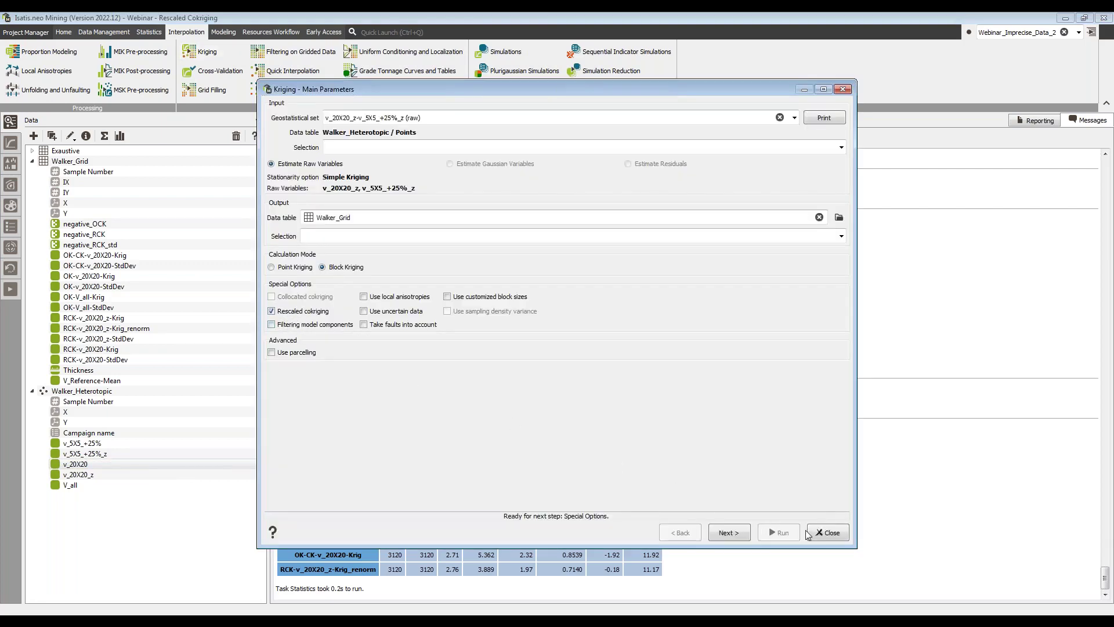
click(826, 532)
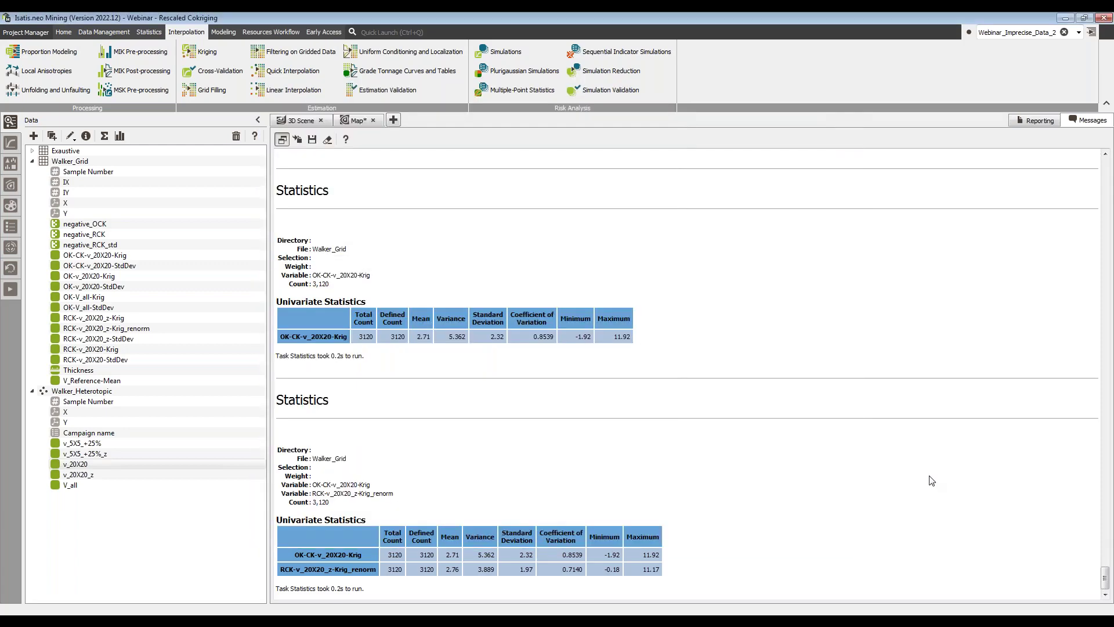